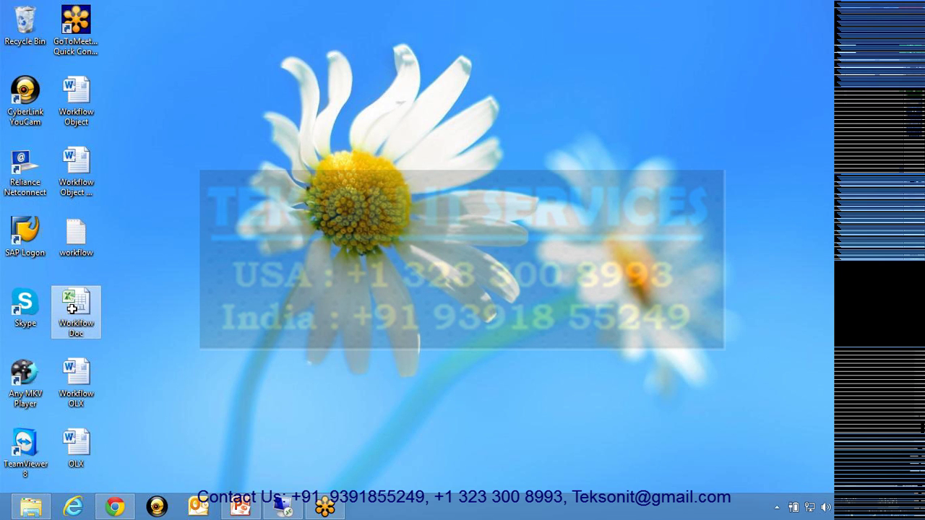
- Browse the Workflow Doc workbook's Tables, Function Module and T Code sheets, then close Excel
double_click(71, 309)
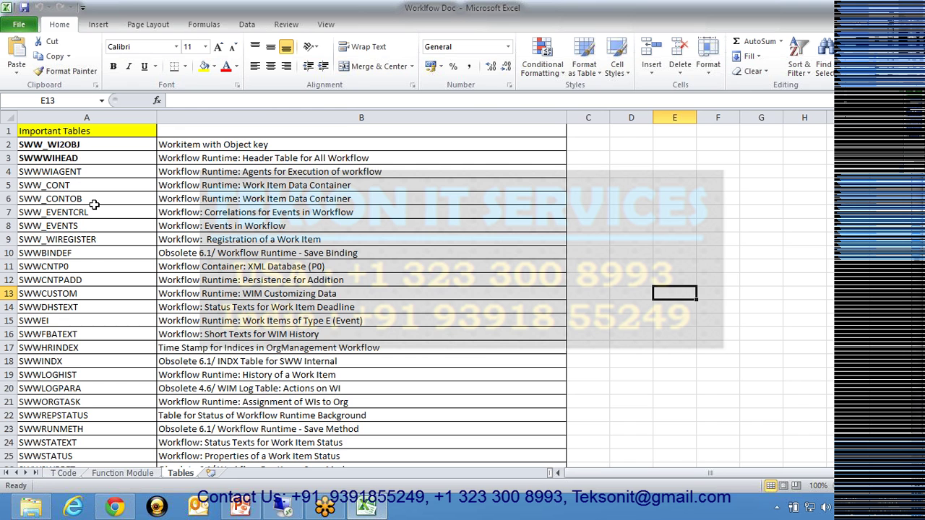
key(Down)
key(Down)
key(Down)
key(Down)
key(Down)
key(Down)
key(Down)
key(Down)
key(Down)
key(Down)
key(Down)
key(Down)
key(Down)
key(Down)
click(116, 473)
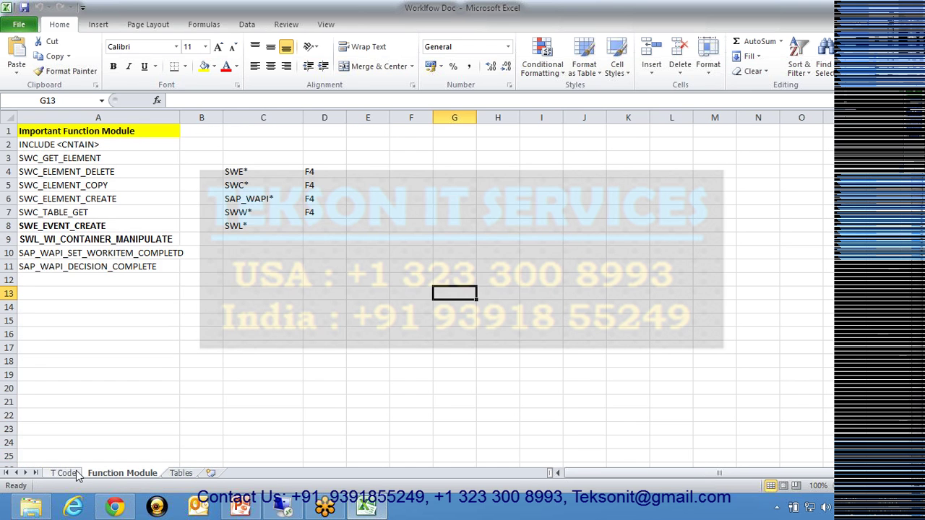
click(77, 473)
click(139, 310)
key(Up)
key(Up)
key(Up)
key(Up)
key(Up)
key(Up)
key(Up)
key(Up)
key(Up)
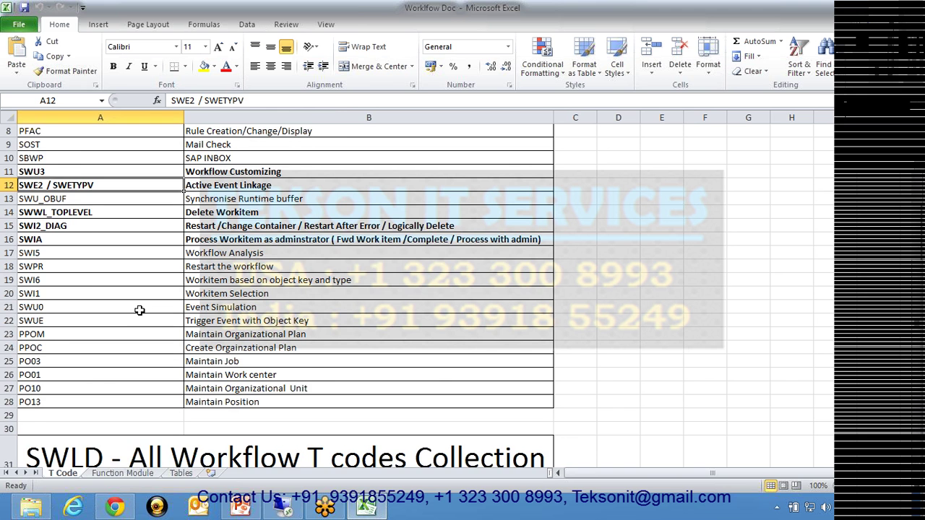
key(Up)
key(Up)
key(Up)
key(Up)
key(Up)
key(Up)
key(Up)
key(Up)
key(Up)
key(Up)
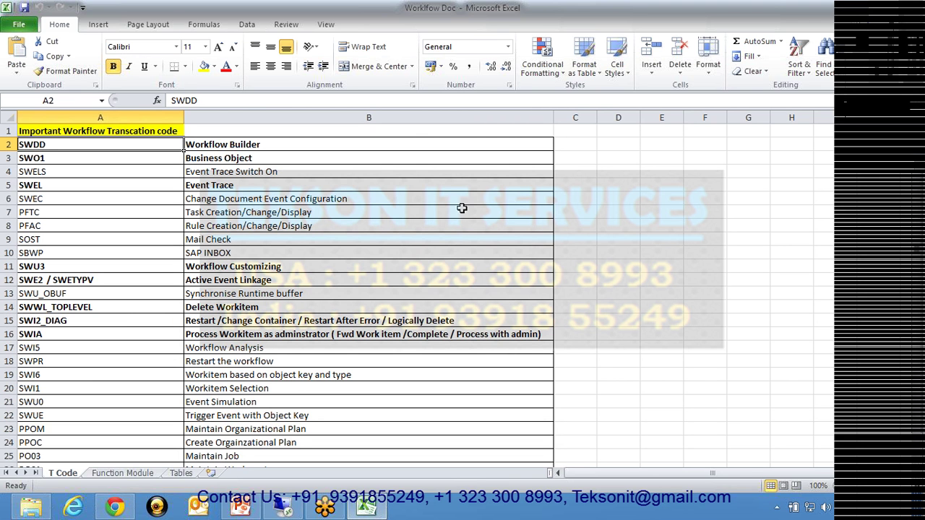
click(909, 10)
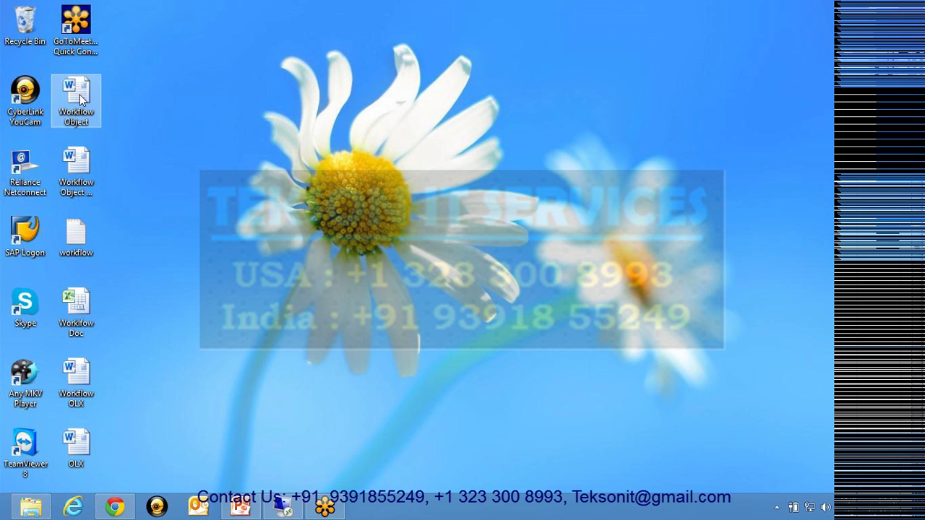
- Open the Workflow Object document and scroll through its topic list
double_click(80, 95)
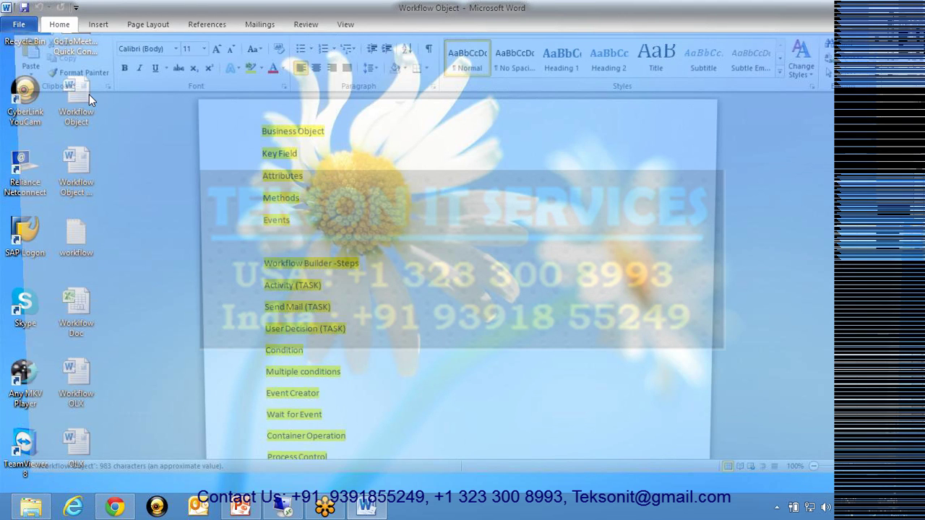
key(Down)
key(Down)
key(Down)
key(Down)
key(Down)
key(Down)
key(Down)
key(Down)
key(Down)
key(Down)
key(Down)
key(Down)
key(Down)
key(Down)
key(Down)
key(Down)
key(Down)
key(Down)
key(Down)
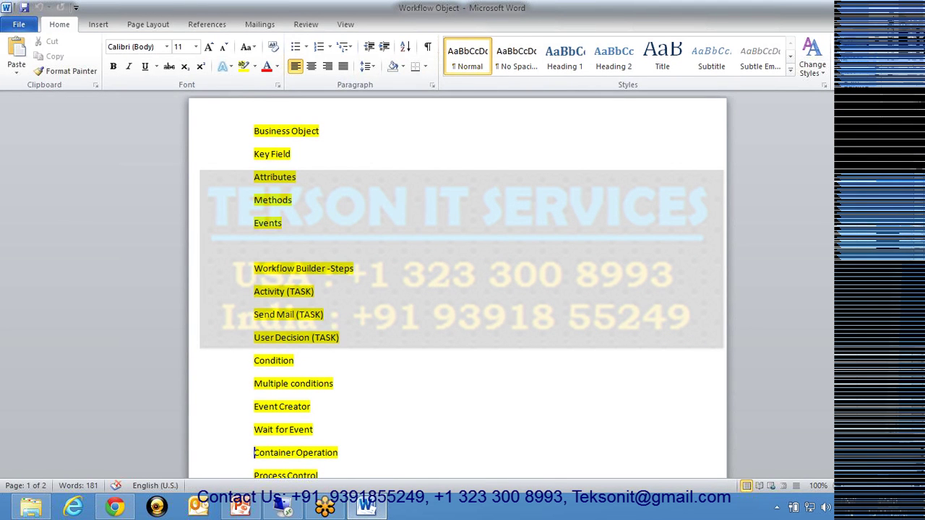
key(Down)
key(Down)
key(Down)
key(Down)
key(Down)
key(Down)
key(Down)
key(Down)
key(Down)
key(Down)
key(Down)
key(Down)
key(Down)
key(Down)
key(Down)
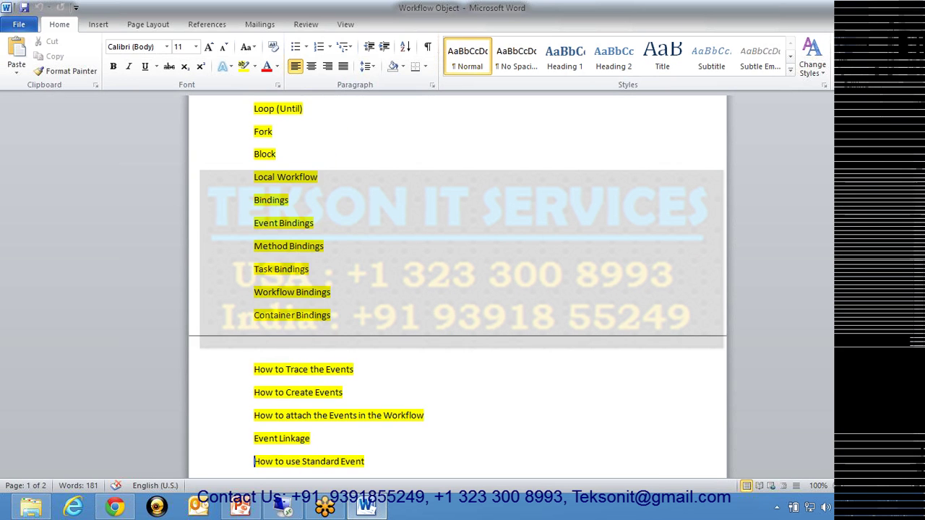
key(Down)
key(Down)
key(Down)
key(Down)
key(Down)
key(Down)
key(Down)
key(Down)
key(Down)
key(Down)
key(Down)
key(Down)
key(Down)
key(Down)
key(Down)
key(Down)
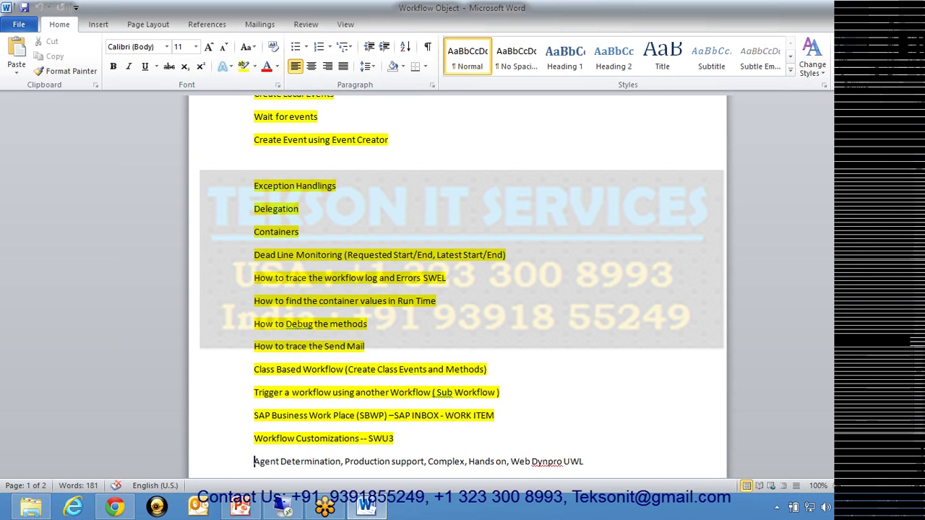
key(Up)
key(Up)
key(Up)
key(Up)
key(Up)
key(Up)
key(Up)
key(Up)
key(Up)
key(Up)
key(Up)
key(Up)
key(Up)
key(Up)
key(Up)
key(Up)
key(Up)
key(Up)
key(Up)
key(Up)
key(Up)
key(Up)
key(Up)
key(Up)
key(Up)
key(Up)
key(Up)
key(Up)
key(Up)
key(Up)
key(Up)
key(Up)
key(Up)
key(Up)
key(Up)
key(Up)
key(Up)
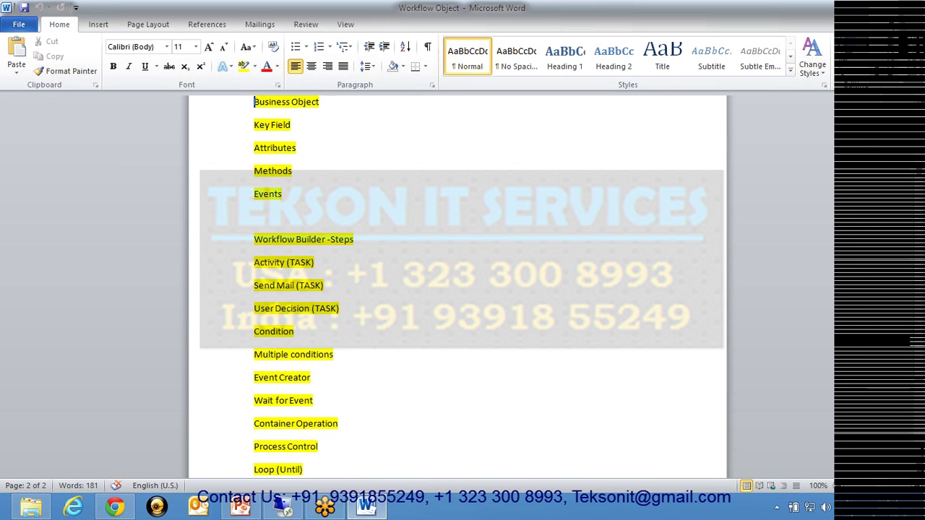
- Highlight Key Field in turquoise, then close Word without saving
key(shift+Right)
key(shift+Right)
key(shift+Right)
key(shift+Right)
key(shift+Right)
key(shift+Right)
key(shift+Right)
key(shift+Right)
key(shift+Right)
key(shift+Right)
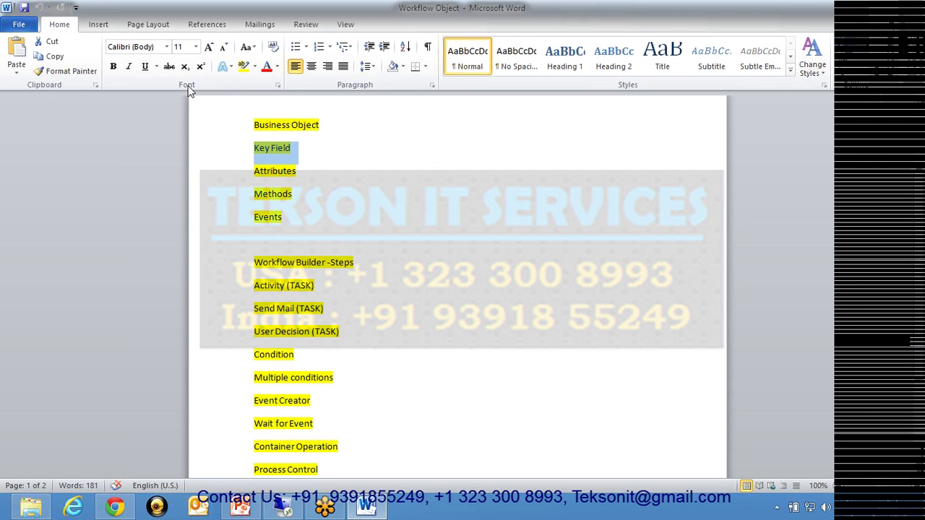
click(256, 66)
click(289, 85)
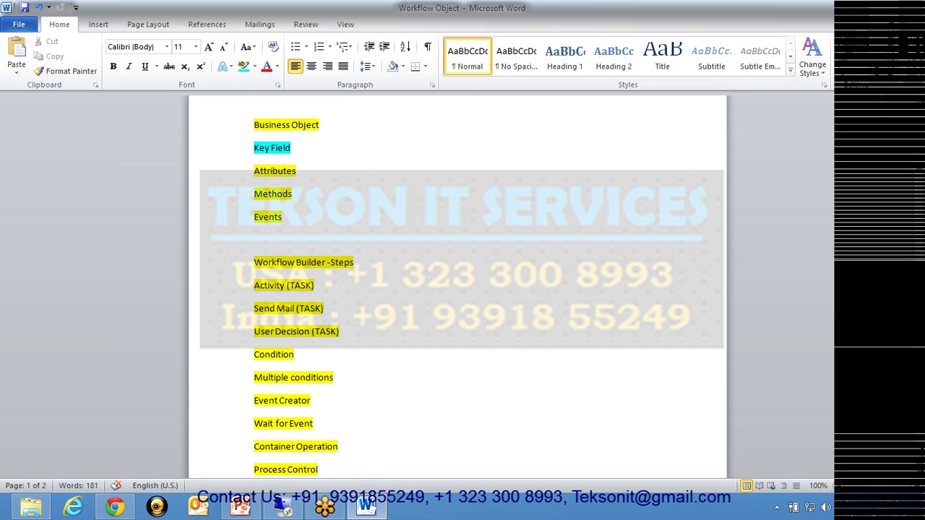
click(908, 10)
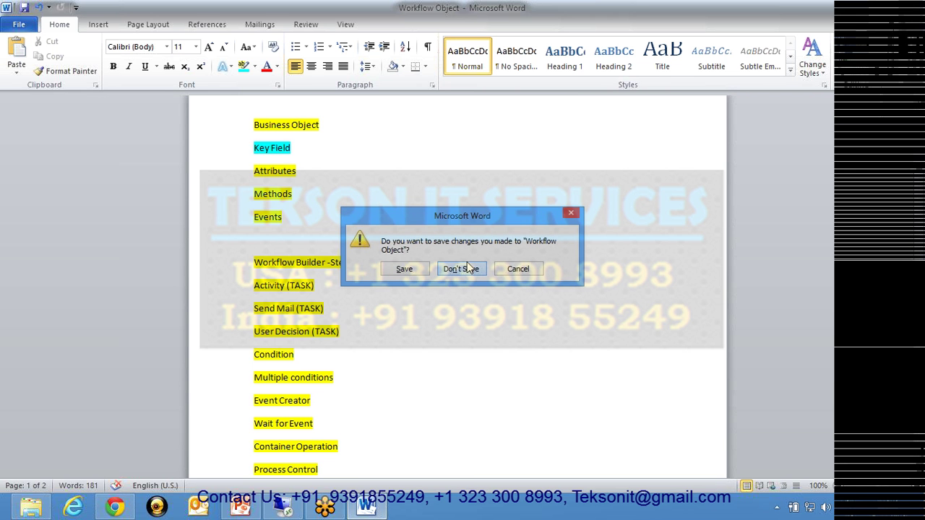
click(469, 269)
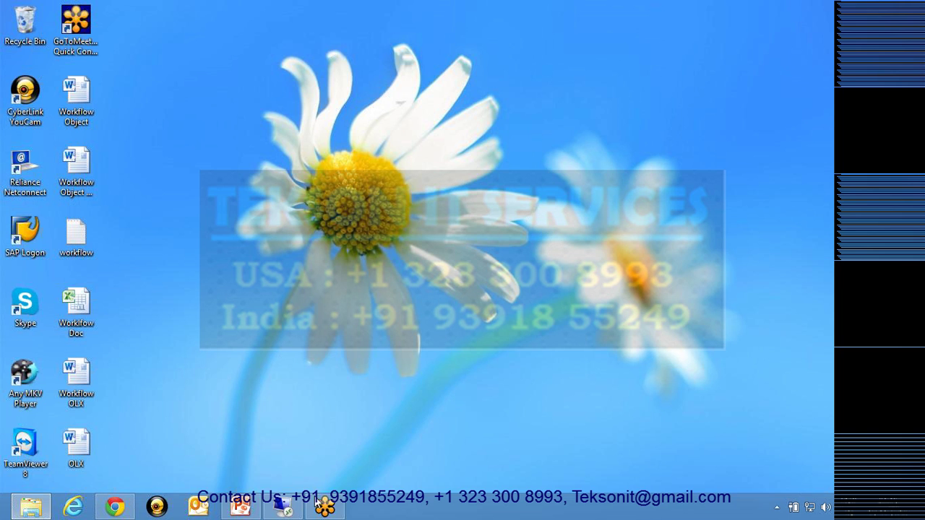
- Unlock the Remote Desktop session with the account password to show Workflow Builder for ZSALE1
click(287, 508)
key(ctrl+alt+End)
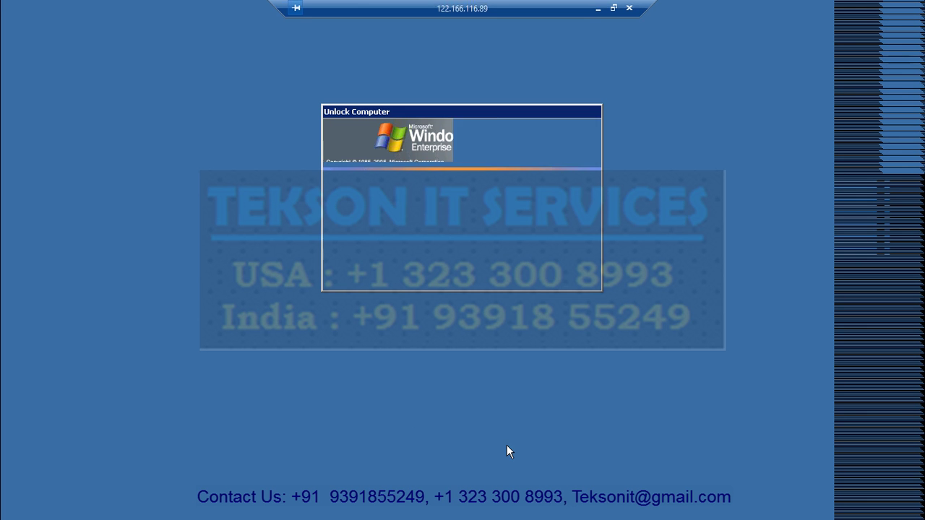
text(•••)
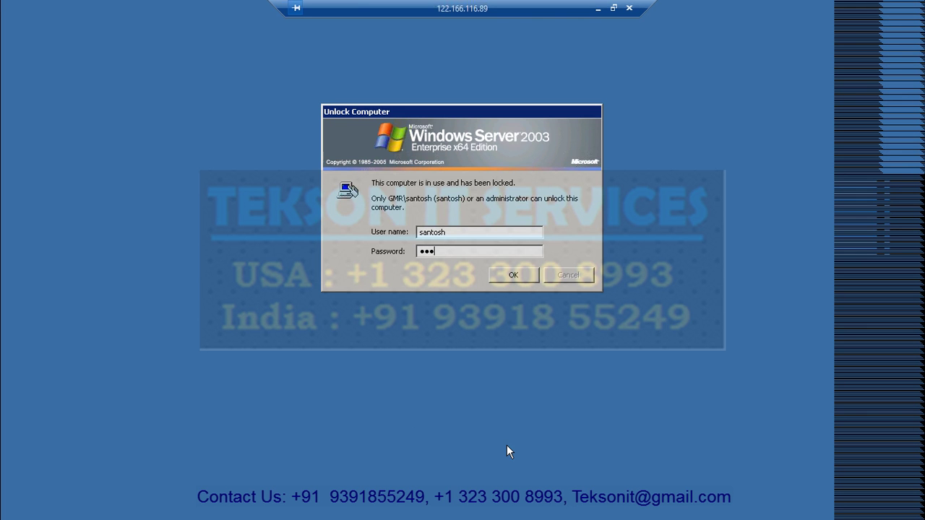
text(••)
key(Return)
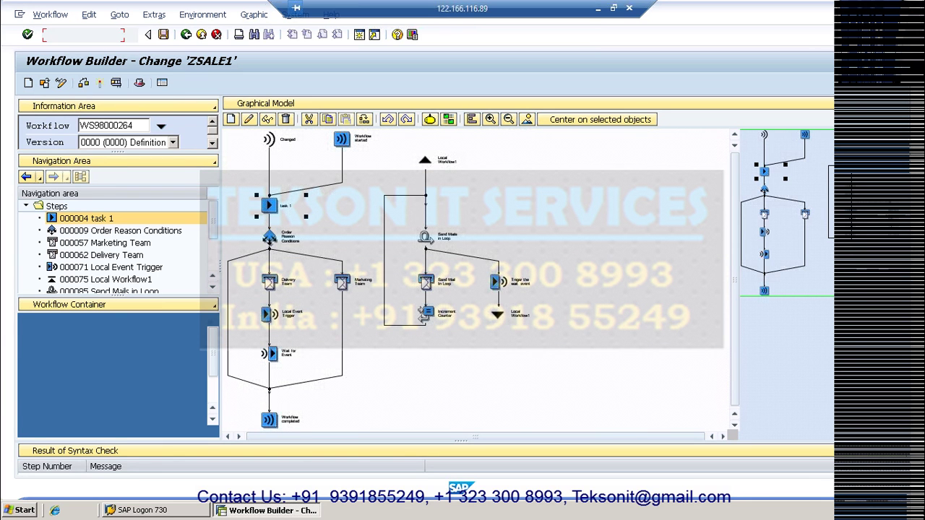
- Restart the Workflow Builder with /nswdl to open ZSE_SENDMAIL (WS98000272), dismissing the security warning
text(/nswdl)
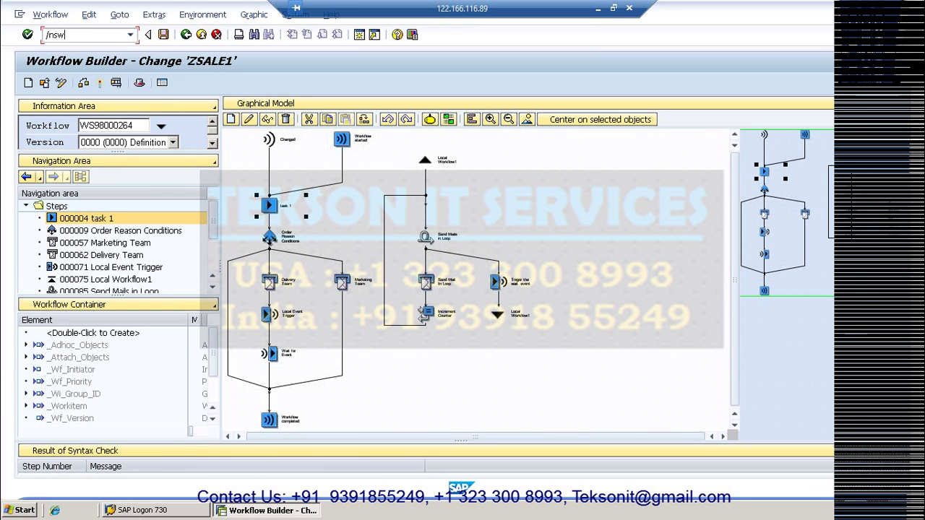
key(Return)
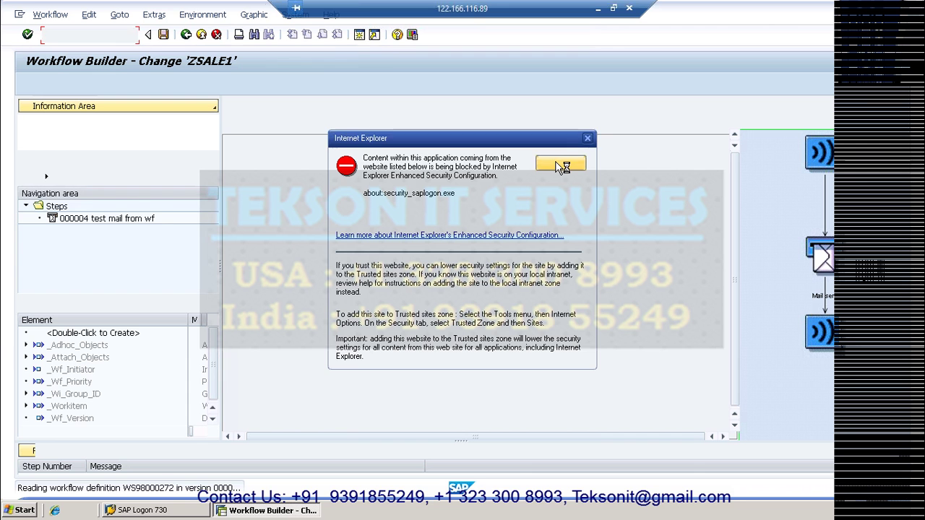
click(560, 165)
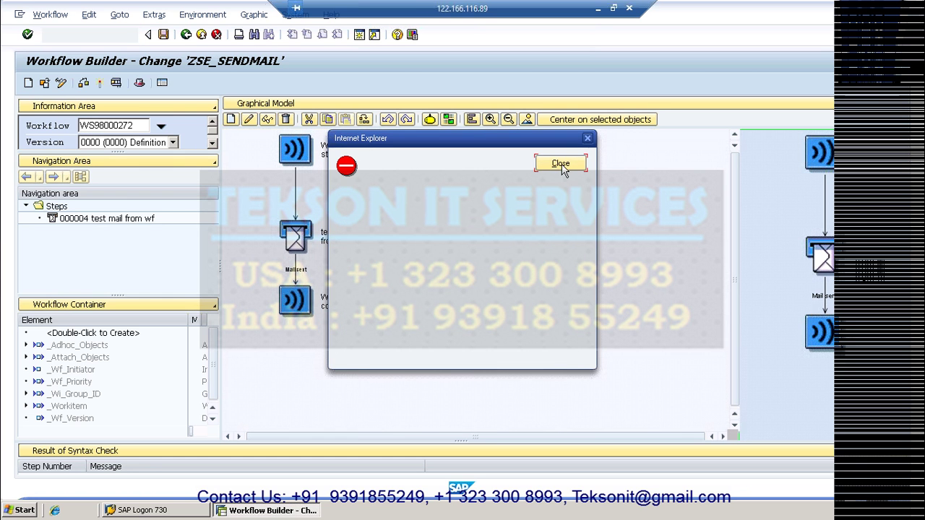
- Dismiss the remaining blocked-content warning and create a new empty workflow
key(Return)
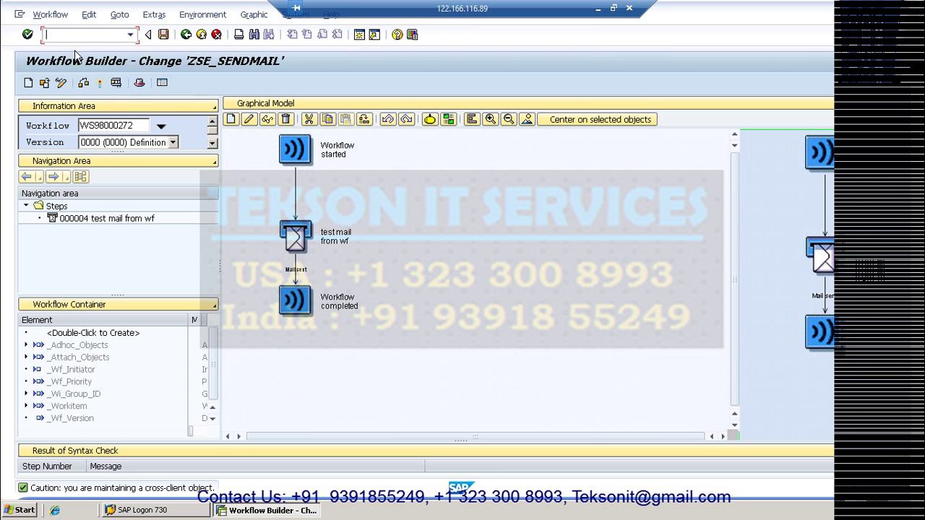
click(29, 84)
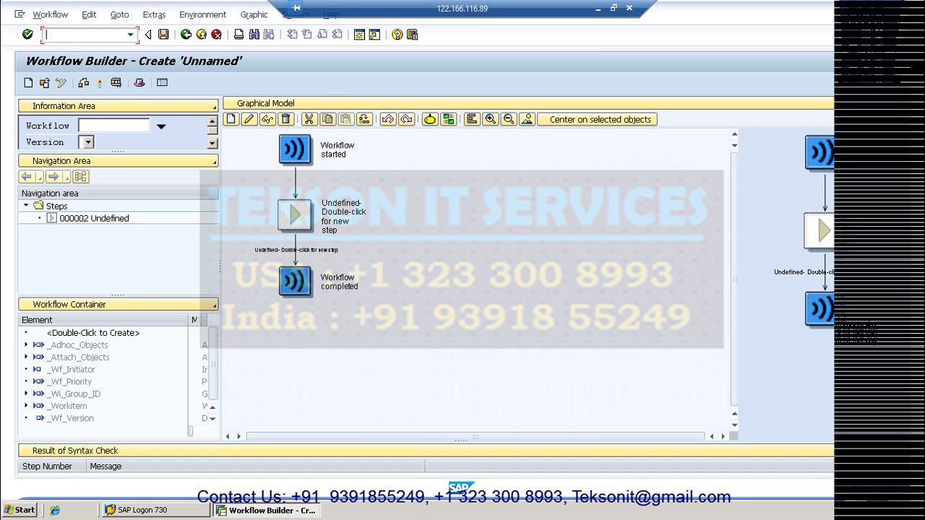
- Save the new unnamed workflow to bring up the template naming dialog
click(162, 34)
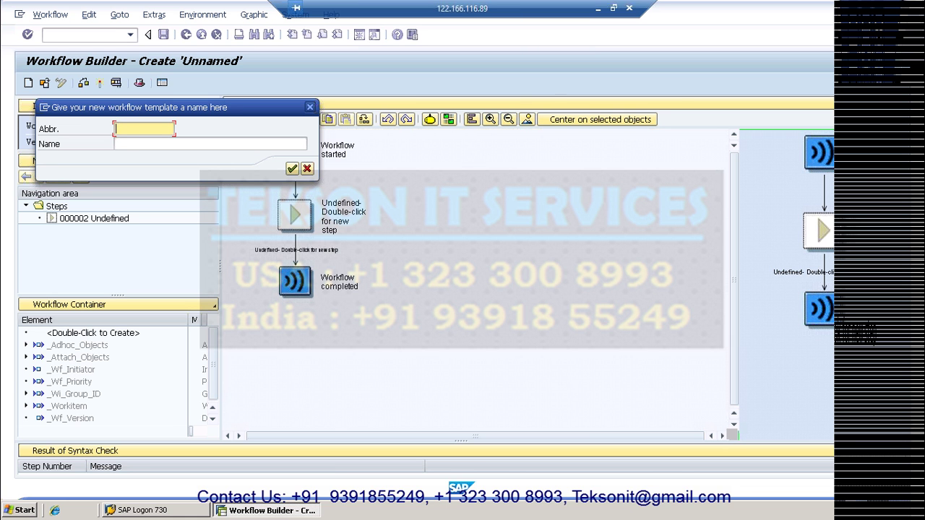
- Name the template ZTEST_WF1 'Test Workflow' and save it as a Local Object
text(ZTEST_WO)
key(BackSpace)
text(F1)
click(130, 145)
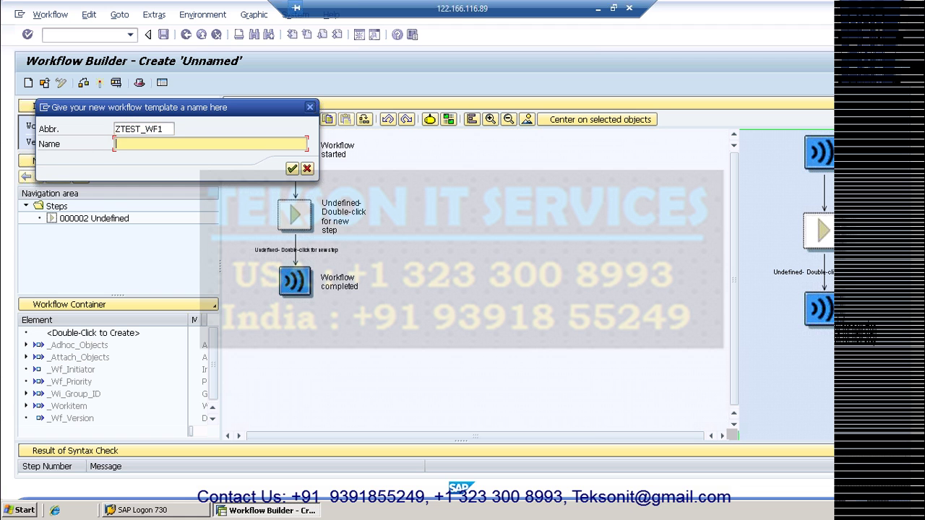
text(Test W)
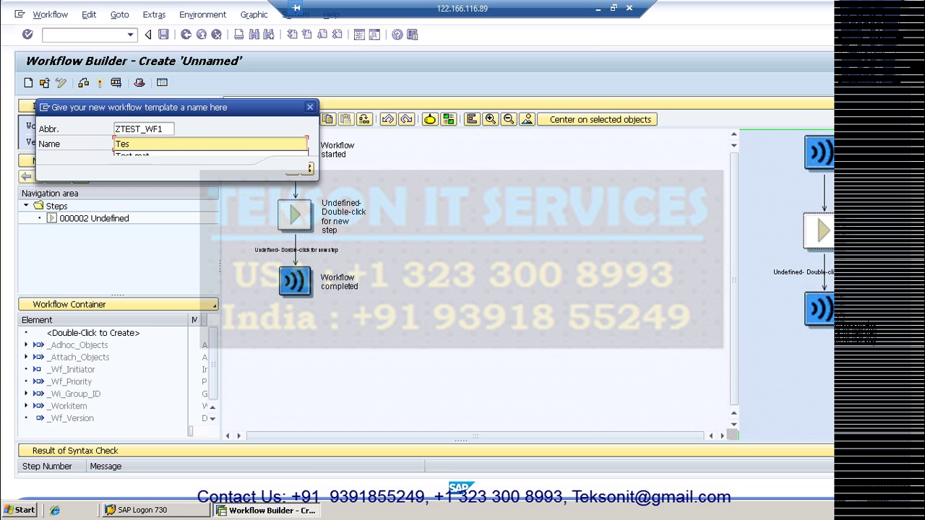
text(low)
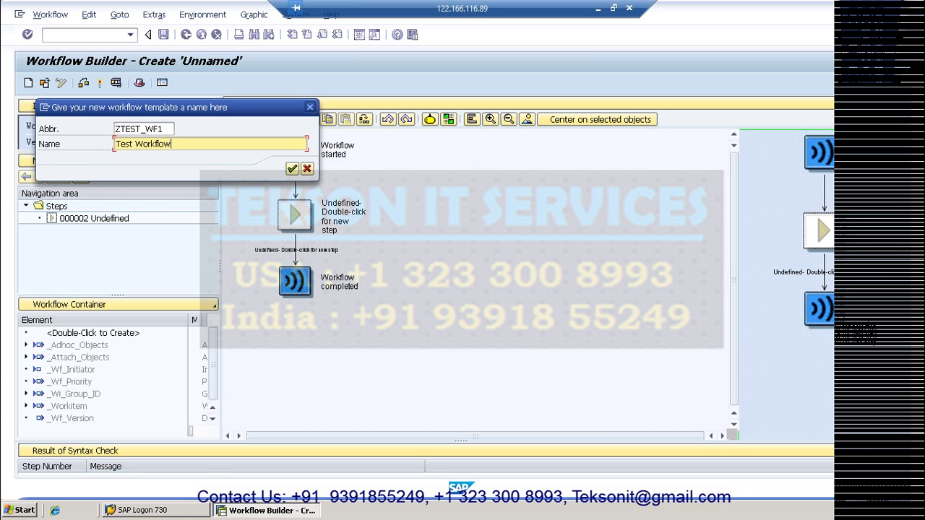
click(291, 169)
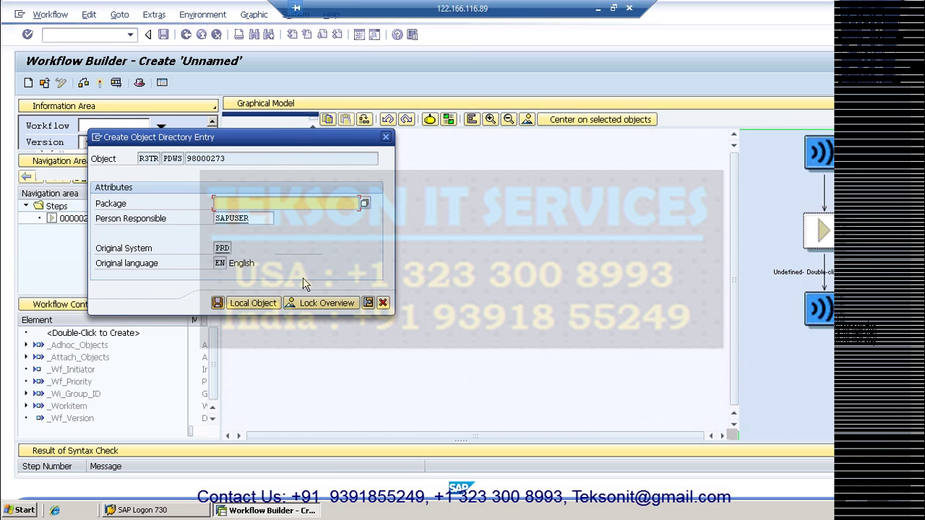
click(253, 303)
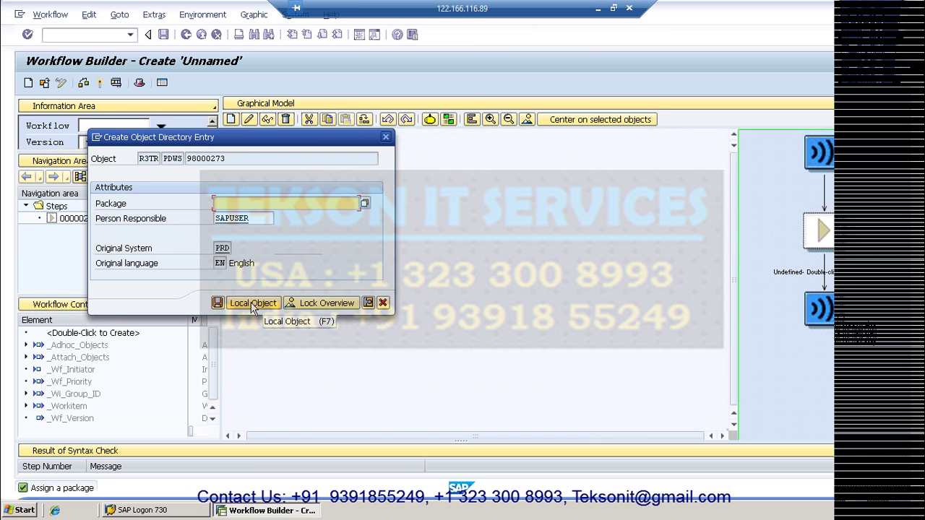
click(253, 304)
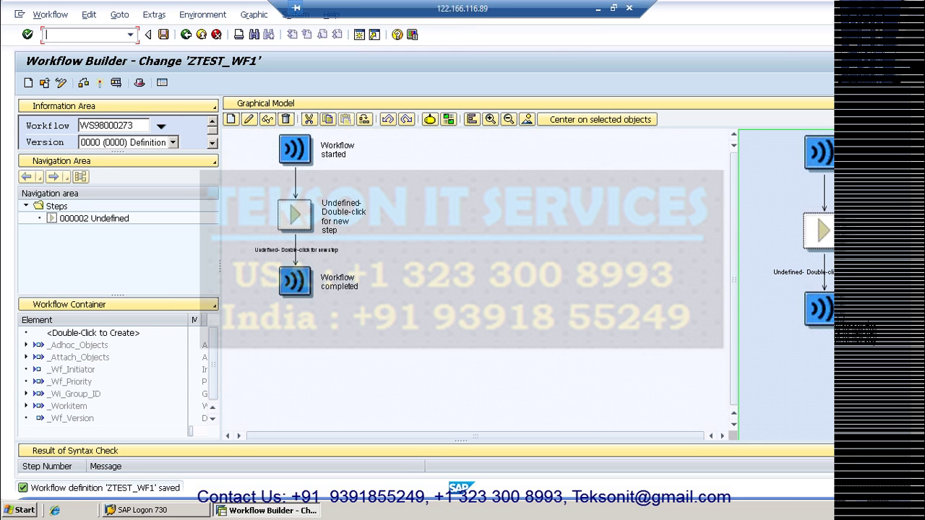
click(133, 125)
drag(133, 125, 79, 125)
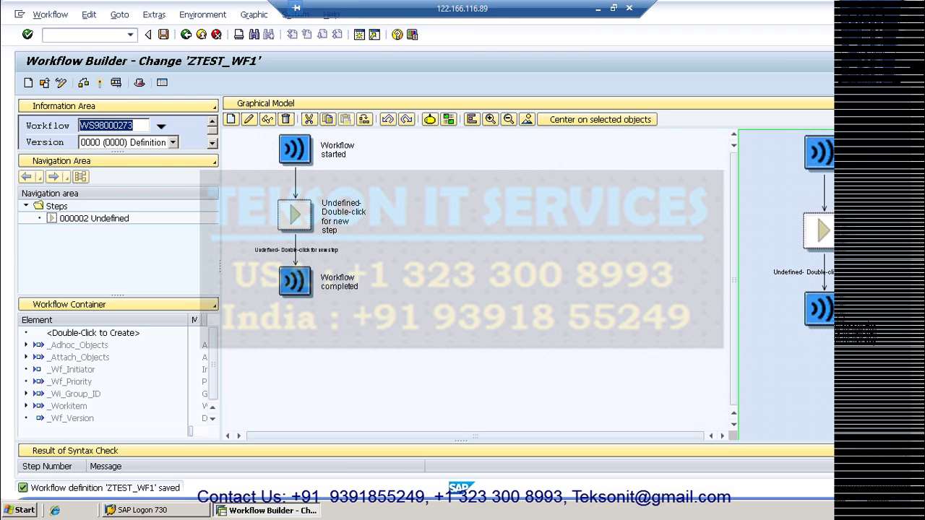
click(142, 128)
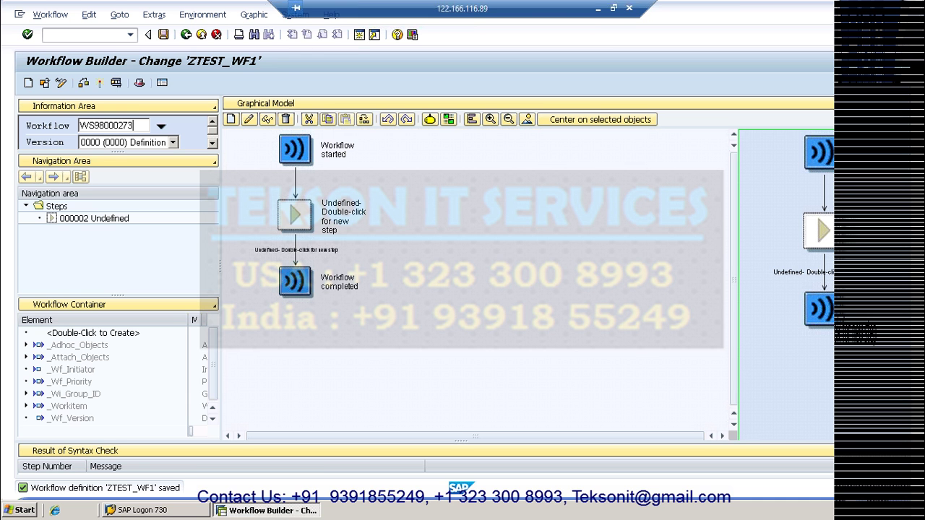
drag(133, 126, 87, 128)
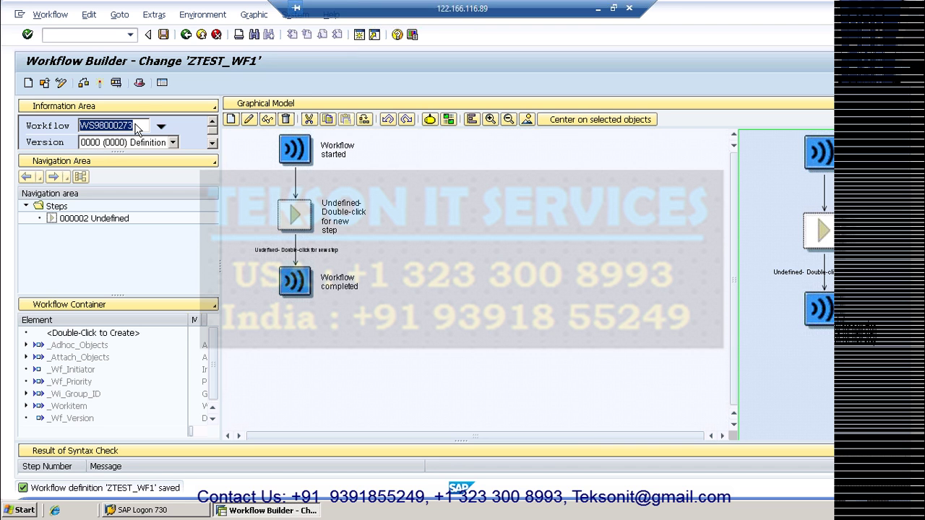
click(137, 127)
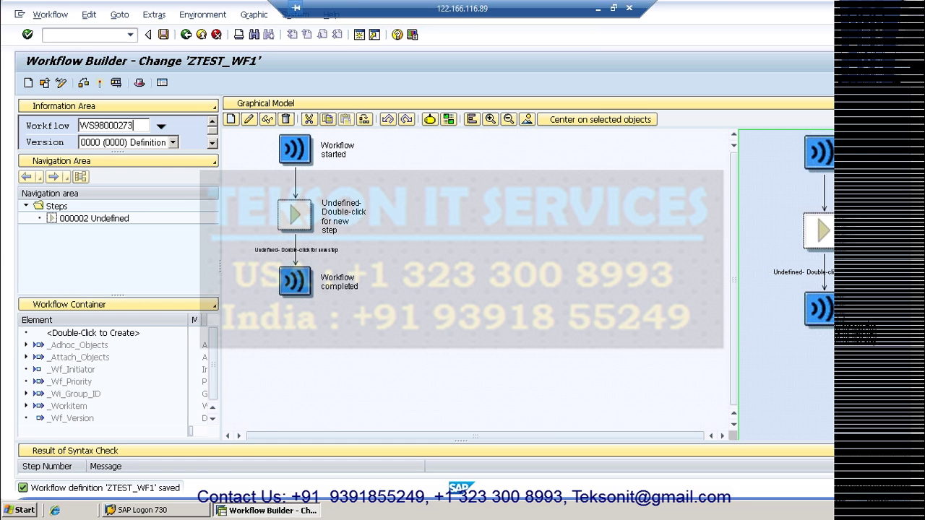
click(92, 125)
key(BackSpace)
text(S)
key(Return)
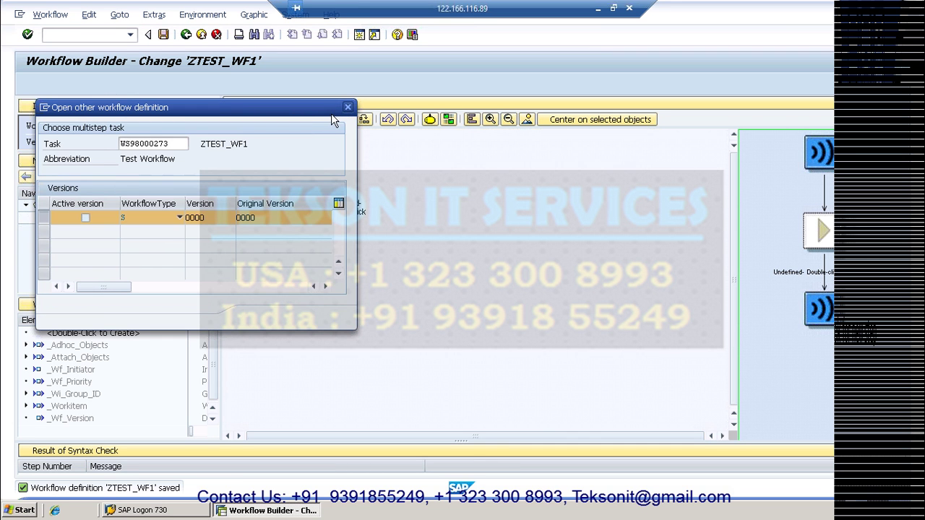
click(273, 313)
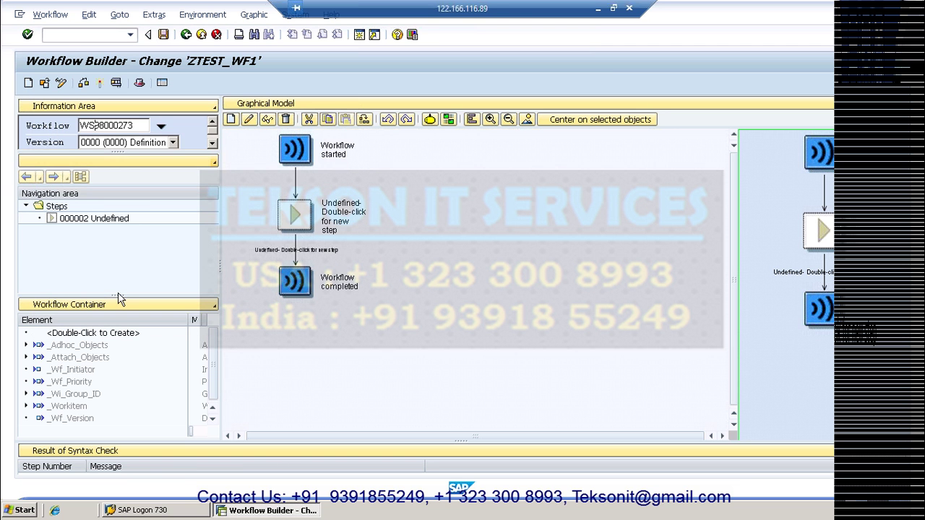
- Create a step from the Undefined step and choose Send Mail in Step Selection
right_click(298, 215)
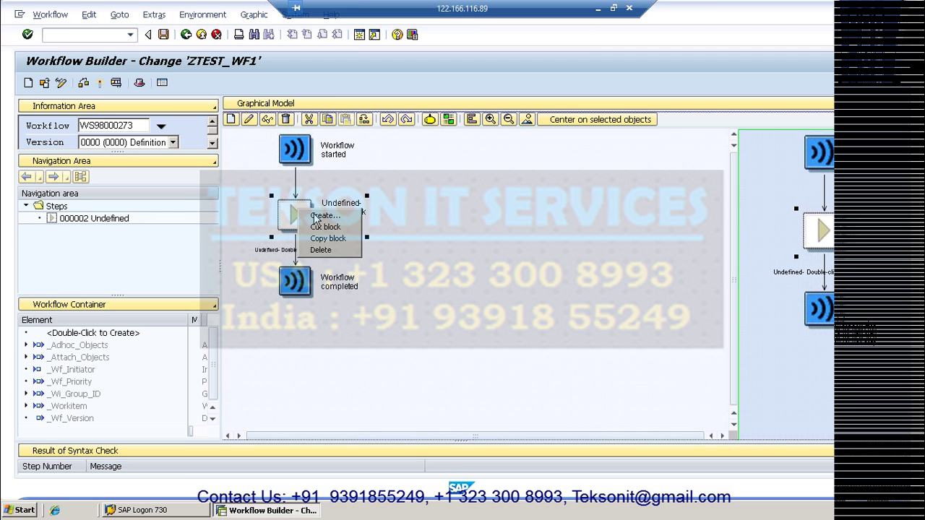
click(318, 216)
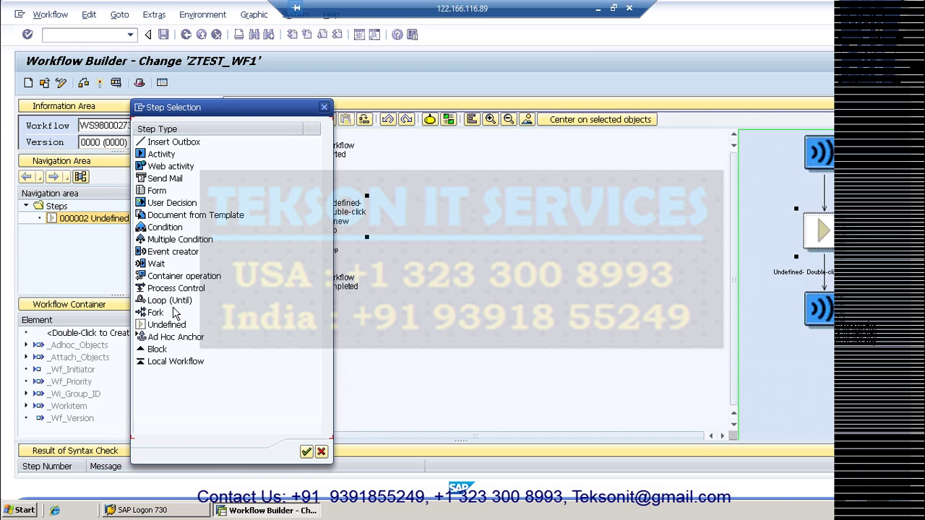
click(161, 180)
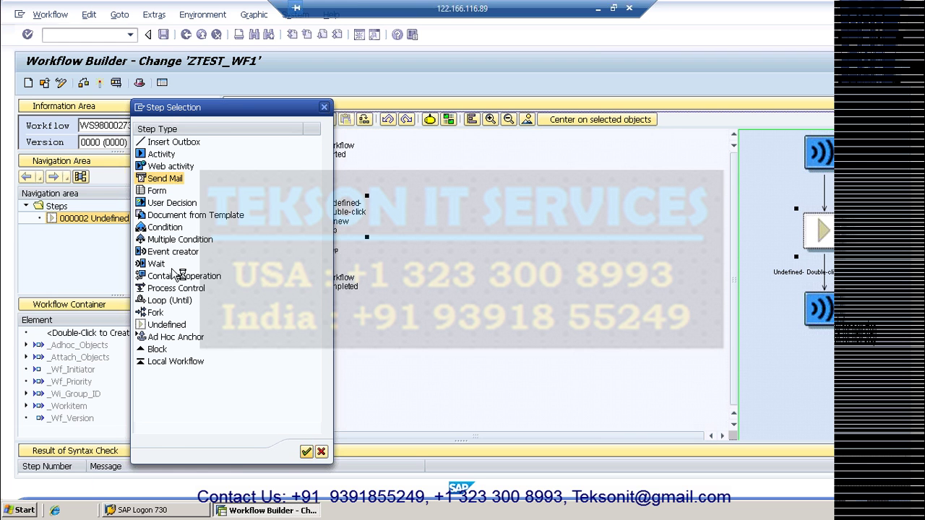
- Set the Send Mail step's recipient type to E-Mail Address and enter the recipient's address
double_click(150, 191)
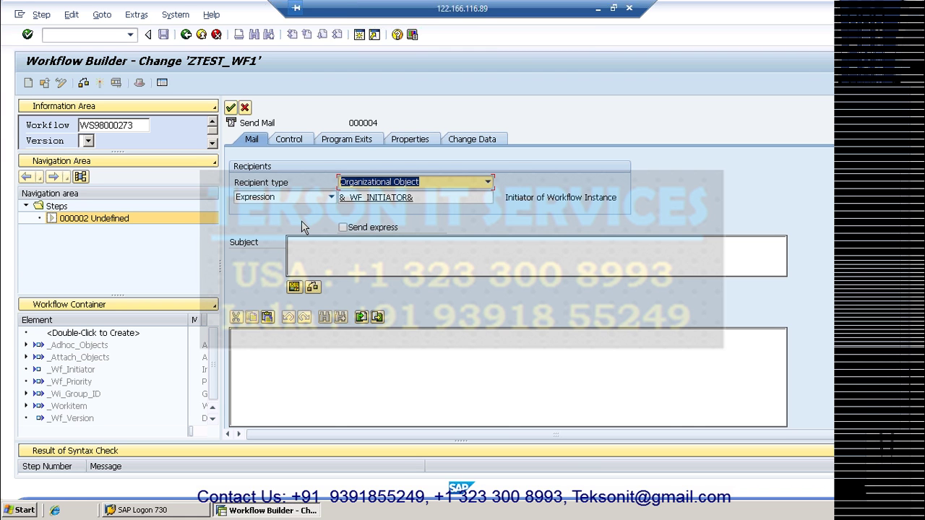
click(487, 183)
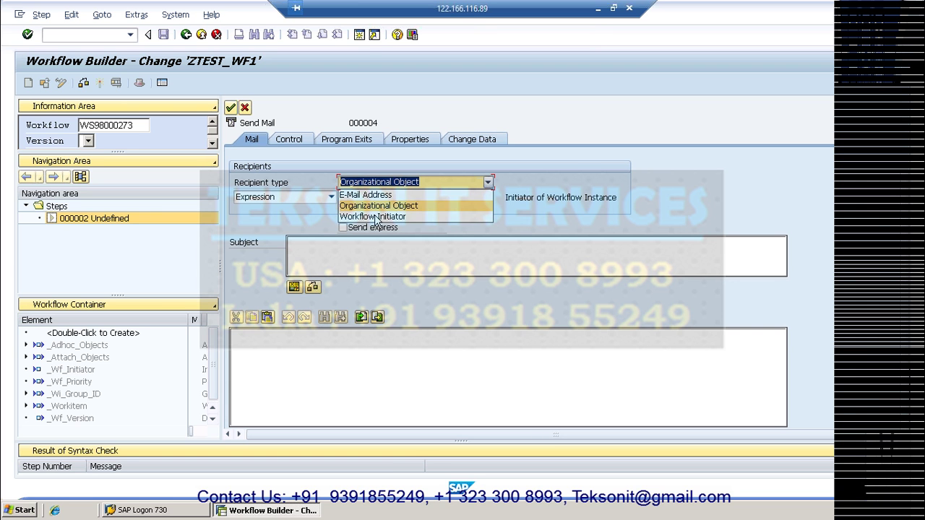
click(368, 195)
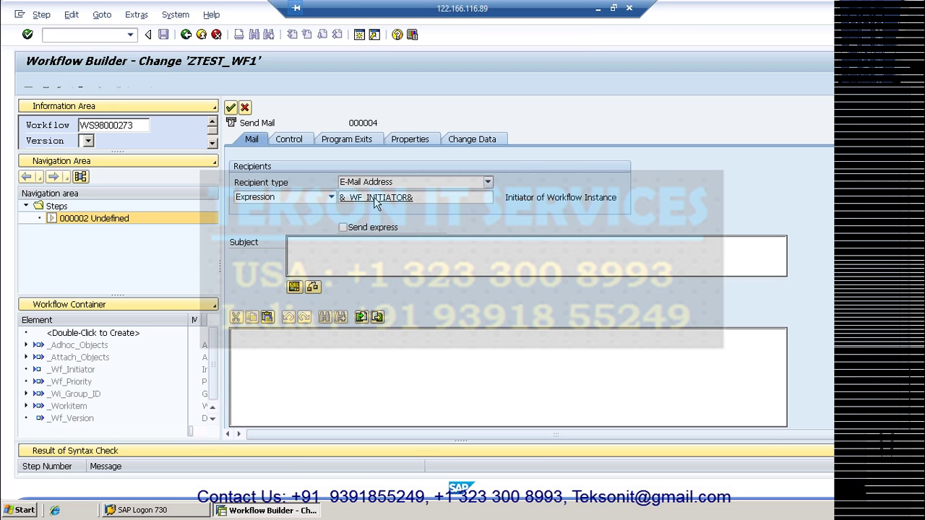
click(340, 198)
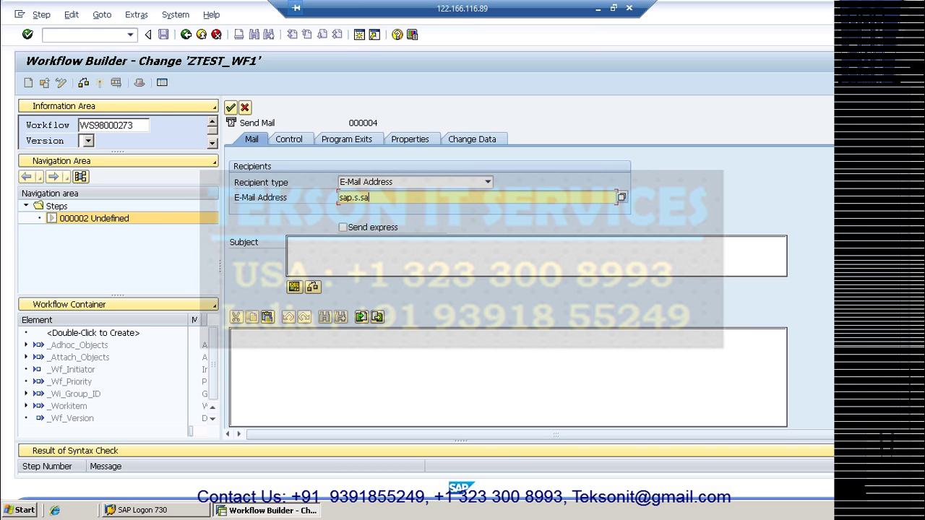
- Enter subject 'TEST MAIL From SAP Workflow' and start the body with ',HI,'
click(293, 243)
text(T)
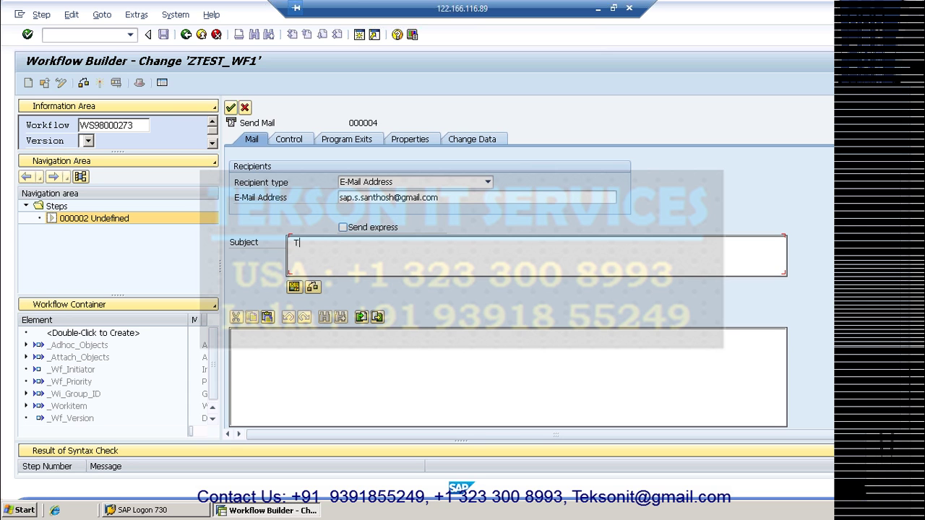
text(EST  MAIL From SAP)
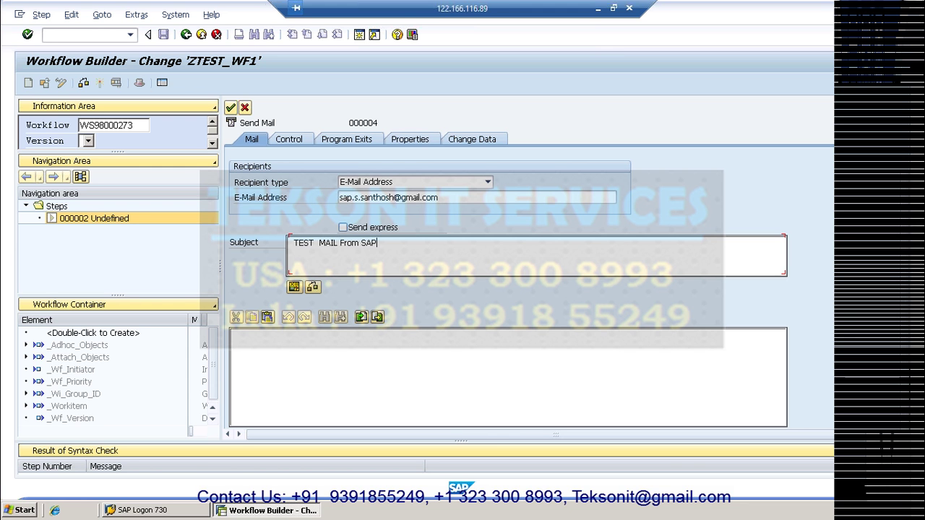
text( Workflow)
click(239, 335)
text(H)
key(BackSpace)
text(,HI,)
key(Return)
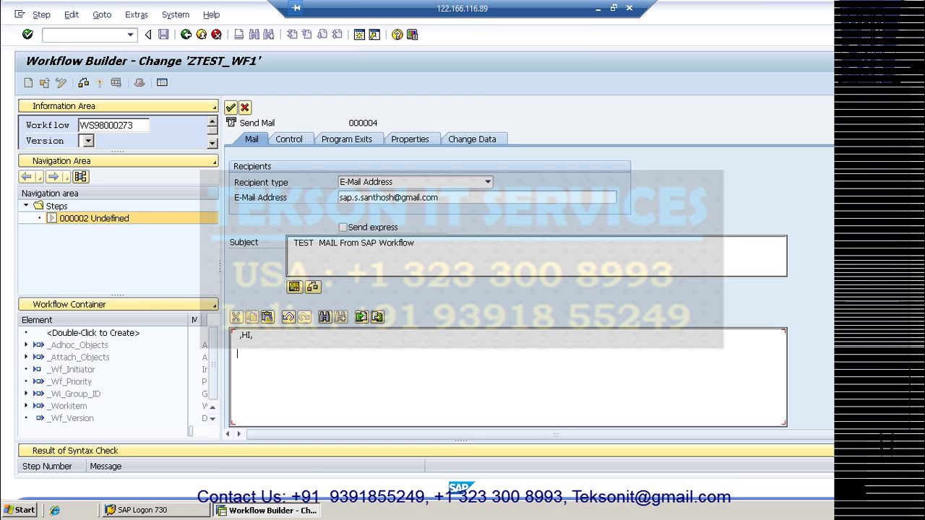
- Add an introduction line and a Regards sign-off with the sender's name, then delete the stray comma
text(Thisa is a)
key(BackSpace)
key(BackSpace)
text(santhosh.)
key(Return)
text(Regar)
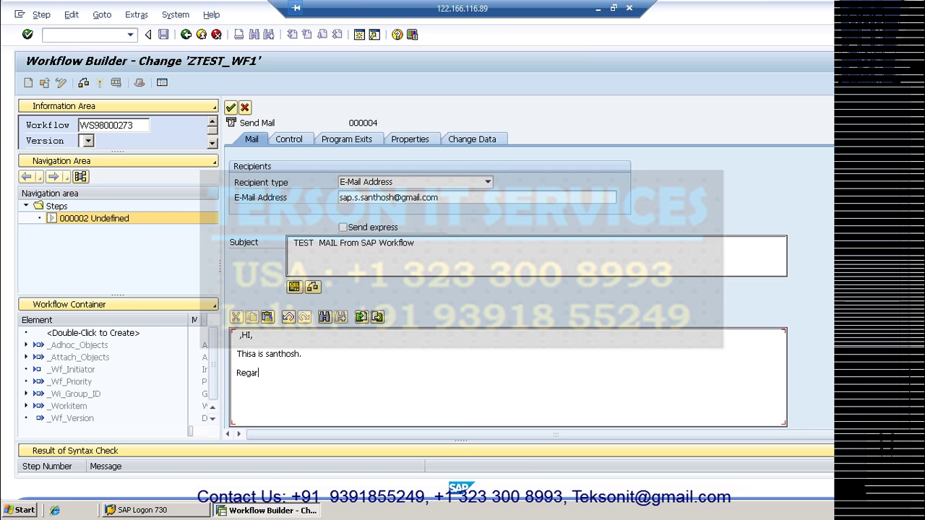
text(dsSant)
key(BackSpace)
key(BackSpace)
key(BackSpace)
key(BackSpace)
text(San)
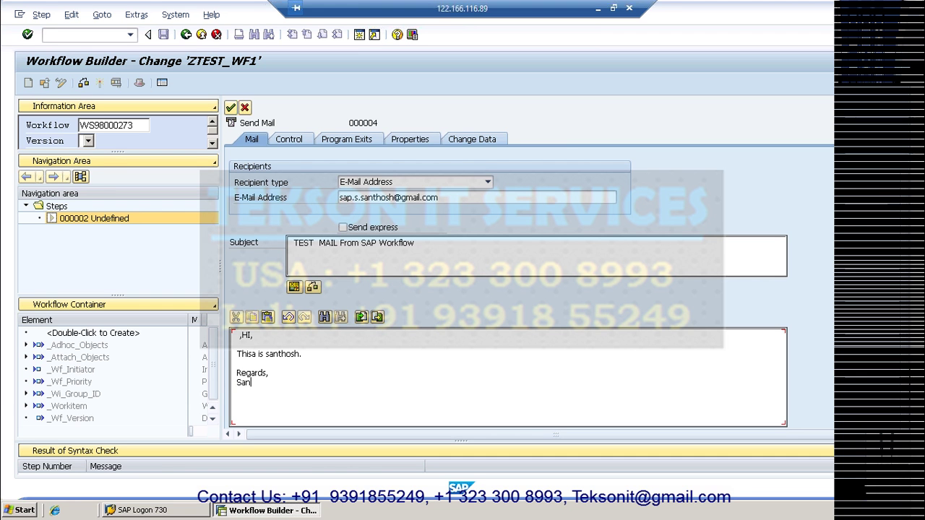
text(thosh)
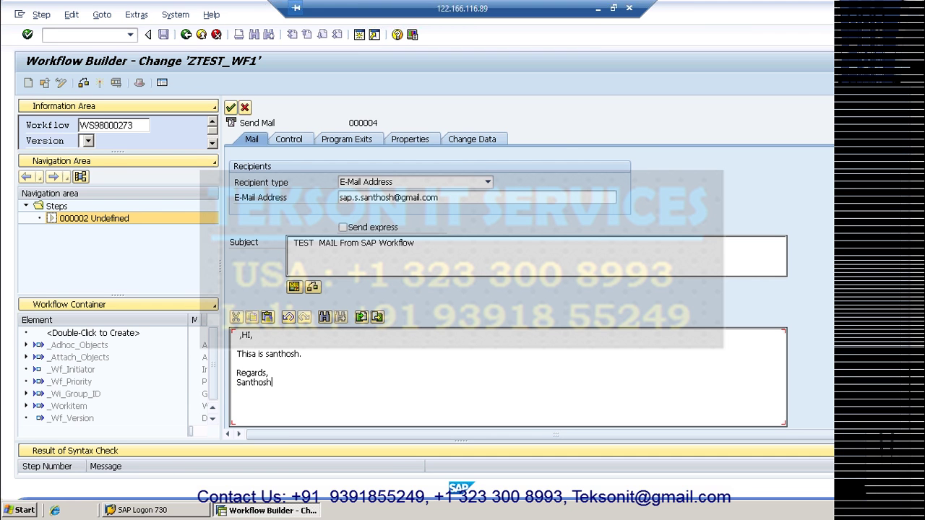
click(241, 335)
key(Delete)
- Transfer the TEST MAIL From SAP Workflow step into the model, saving task ZTEST_WF1 as a local object
click(231, 110)
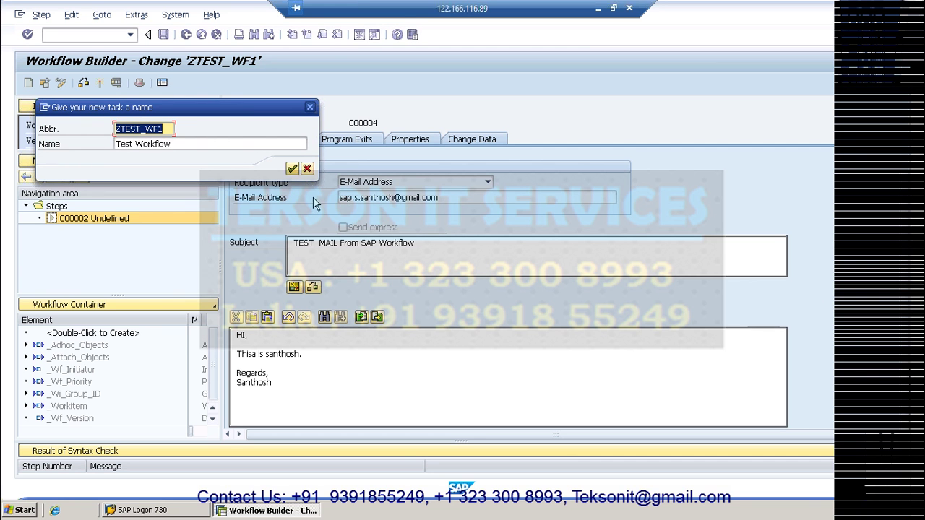
key(Return)
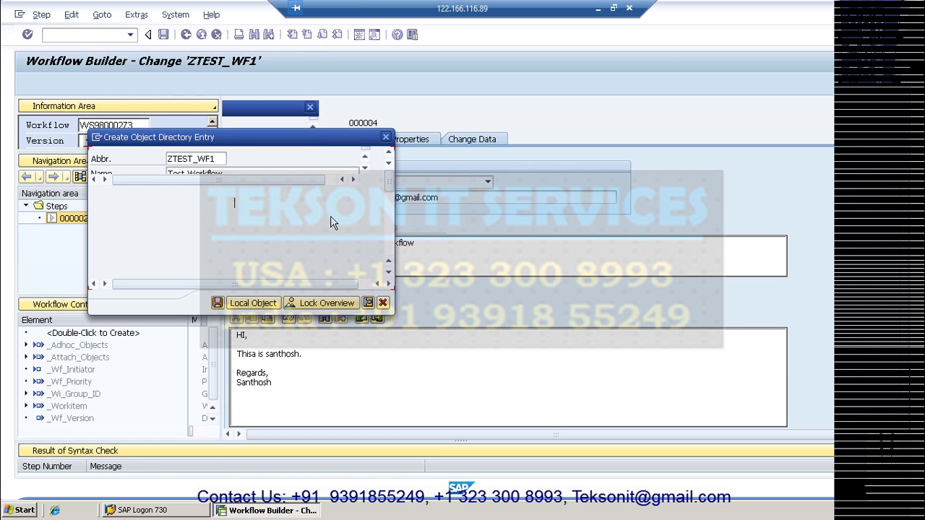
click(244, 305)
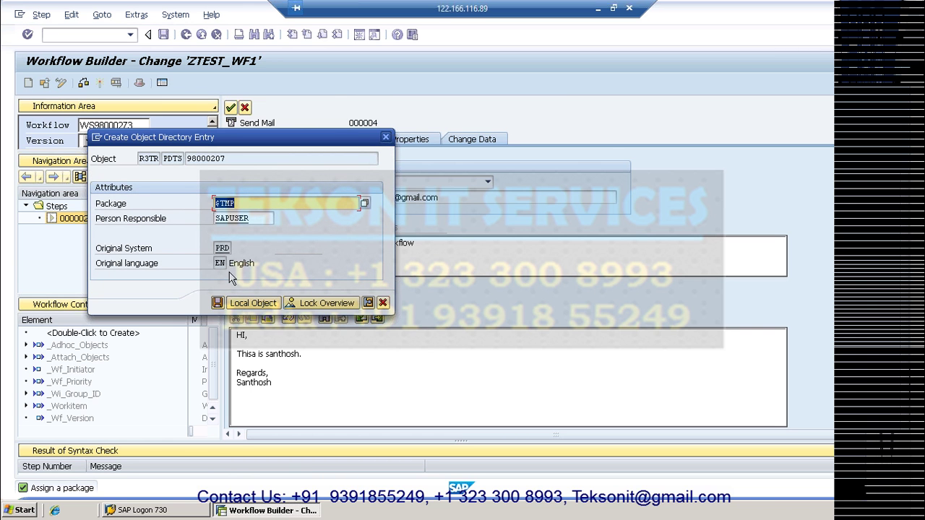
click(242, 307)
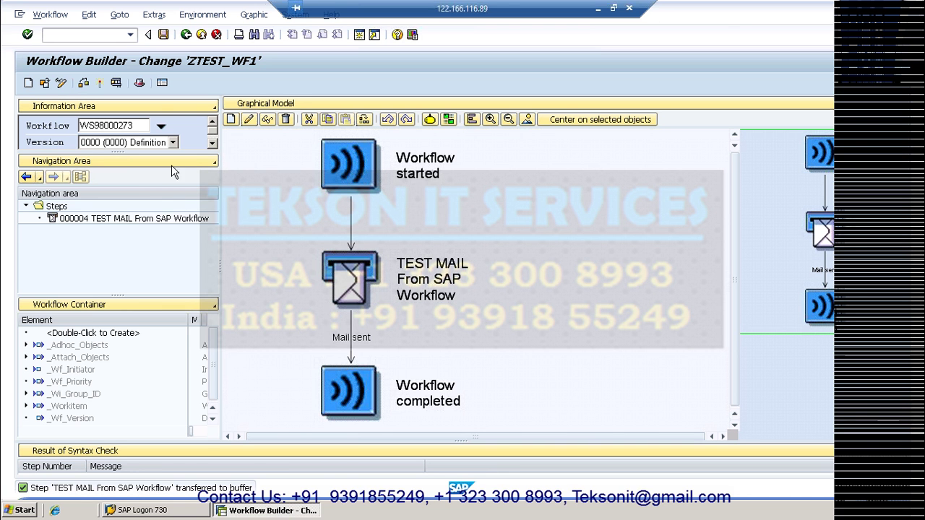
- Save and activate ZTEST_WF1, then bring up its Test Workflow screen with priority 5
click(163, 36)
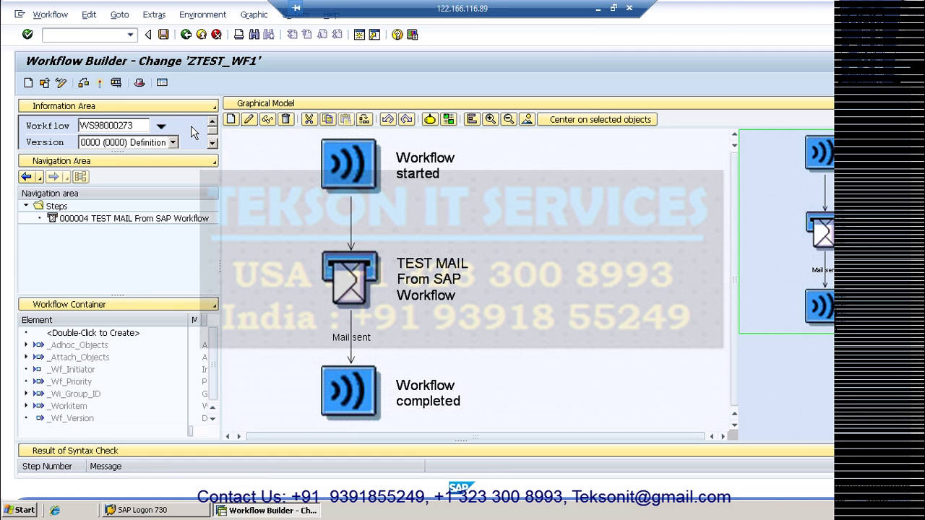
click(102, 83)
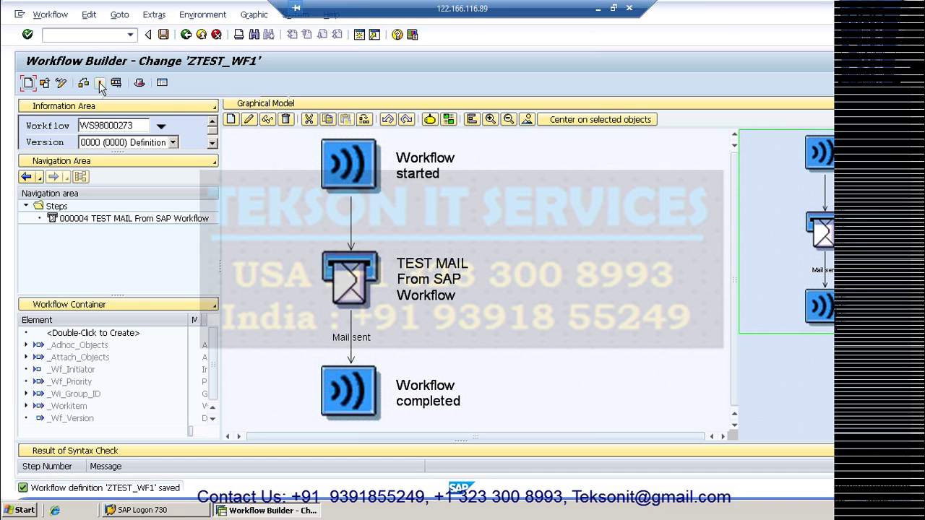
click(101, 84)
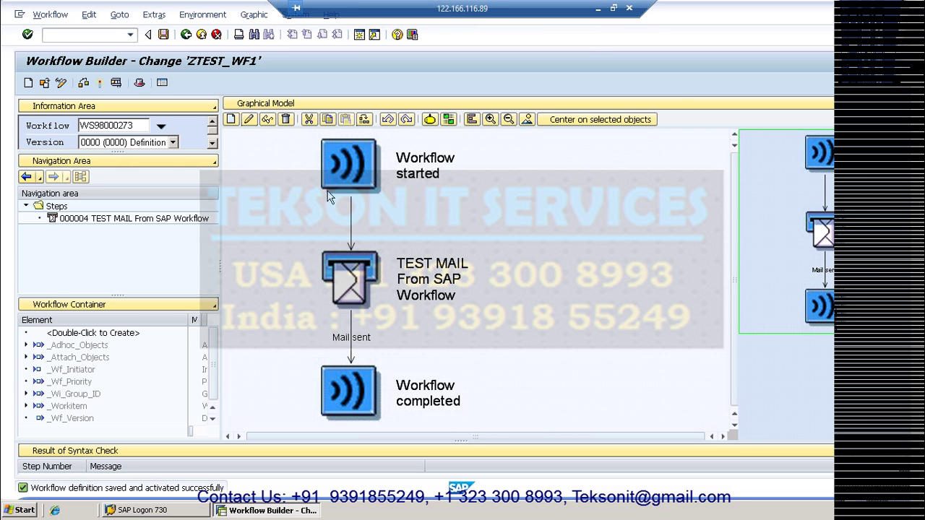
click(116, 83)
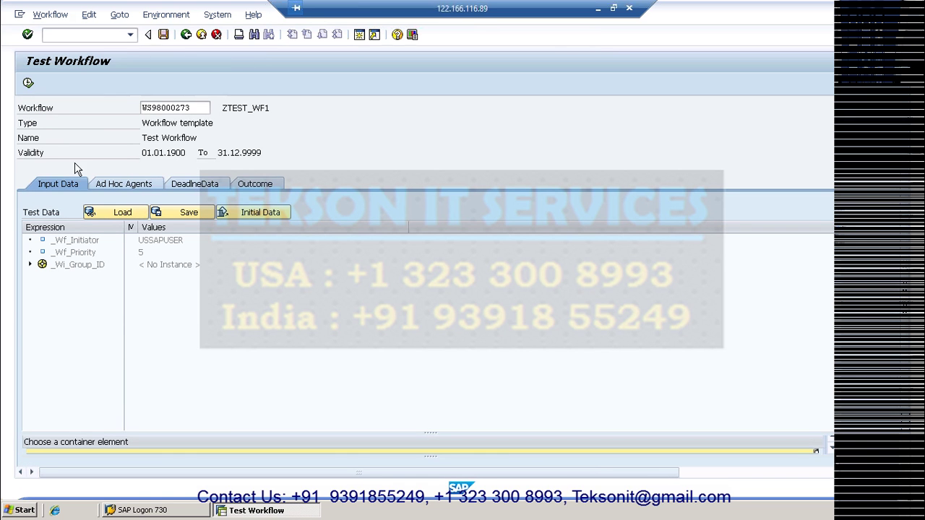
- Execute the test run to start work item 1007749, then enter a new-session transaction code
click(28, 84)
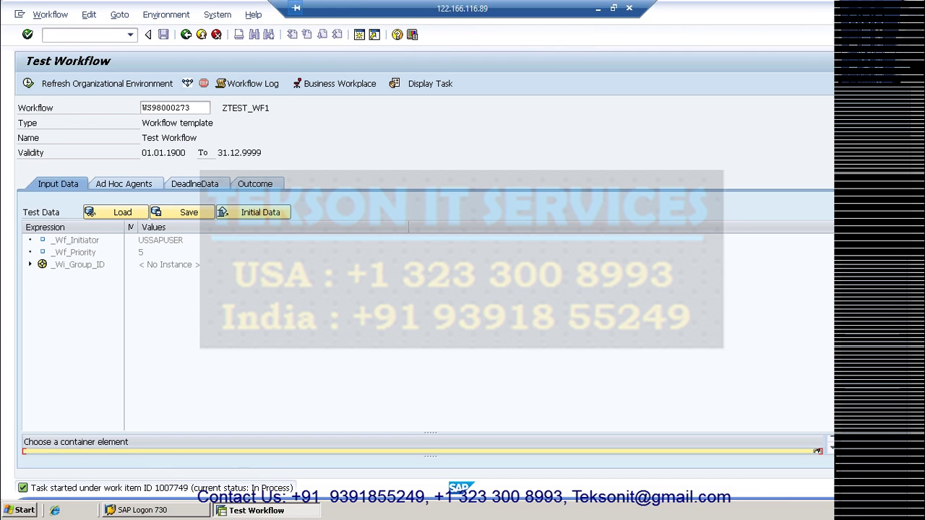
click(72, 35)
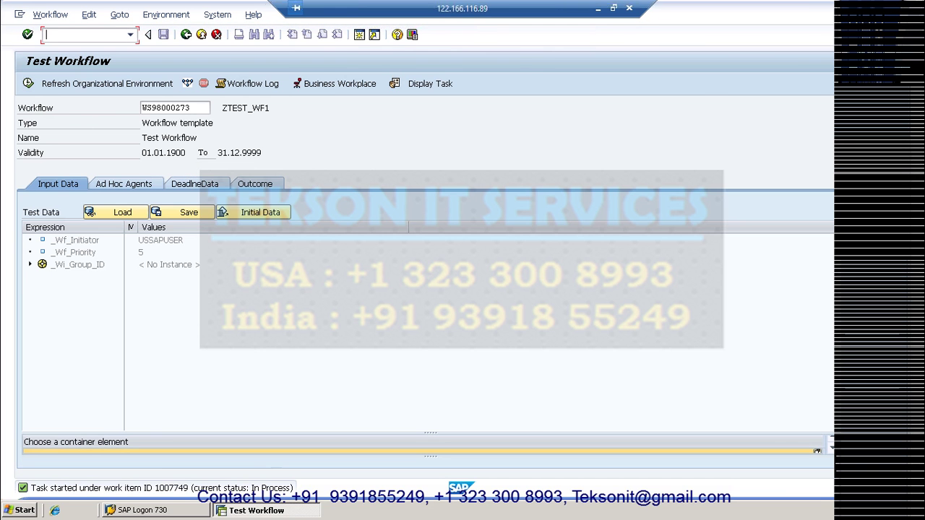
text(/o)
text(swia)
- In SAPconnect send requests, widen Doc. Title and display the TEST MAIL request's document
key(Return)
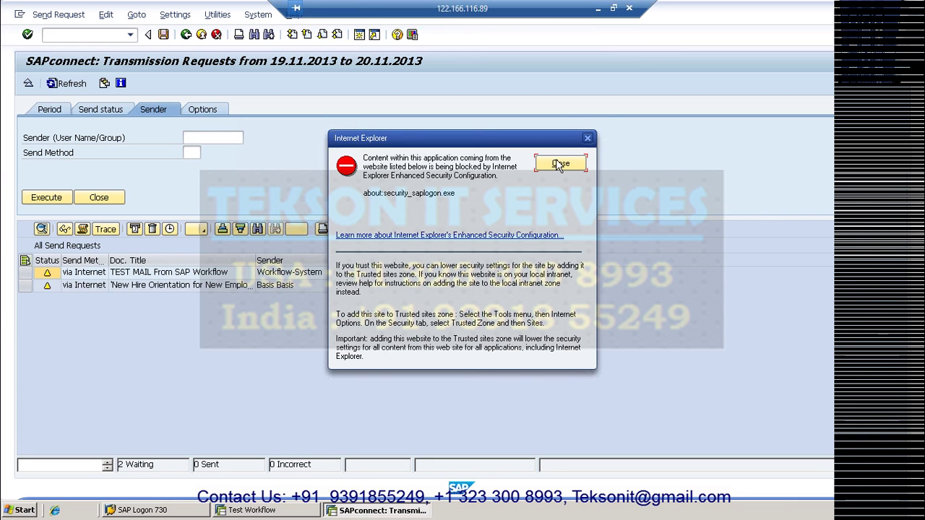
key(Return)
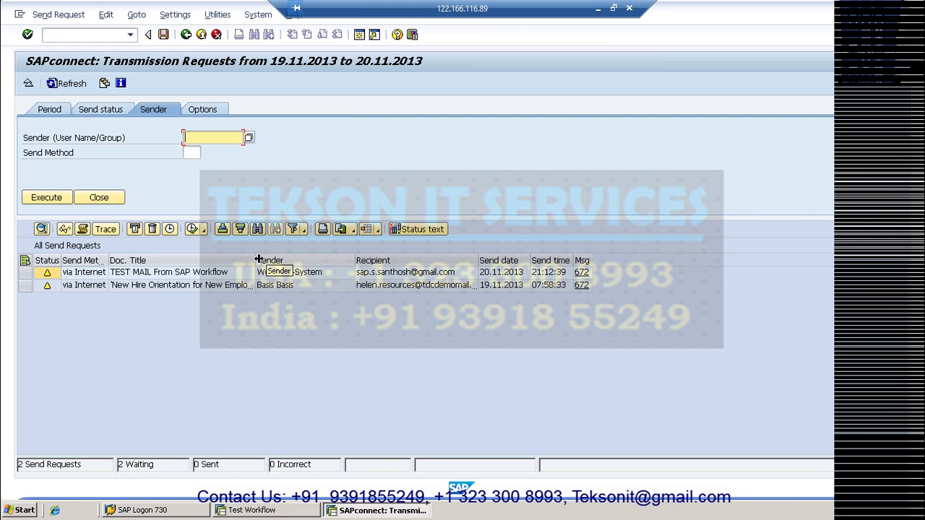
drag(275, 259, 303, 258)
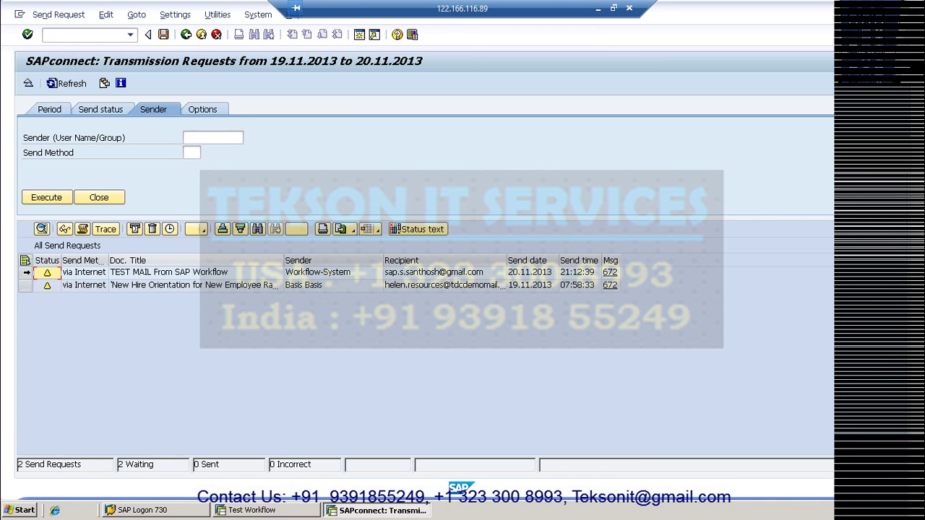
click(25, 272)
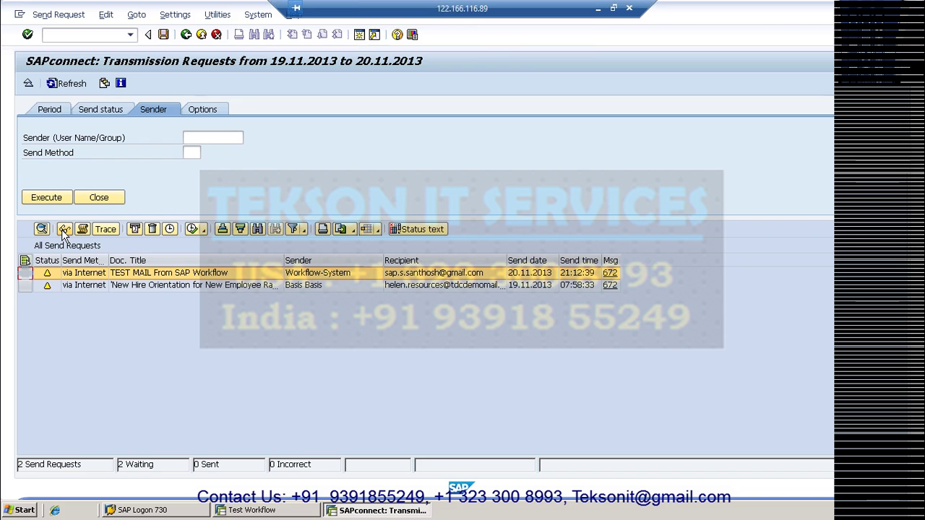
click(64, 229)
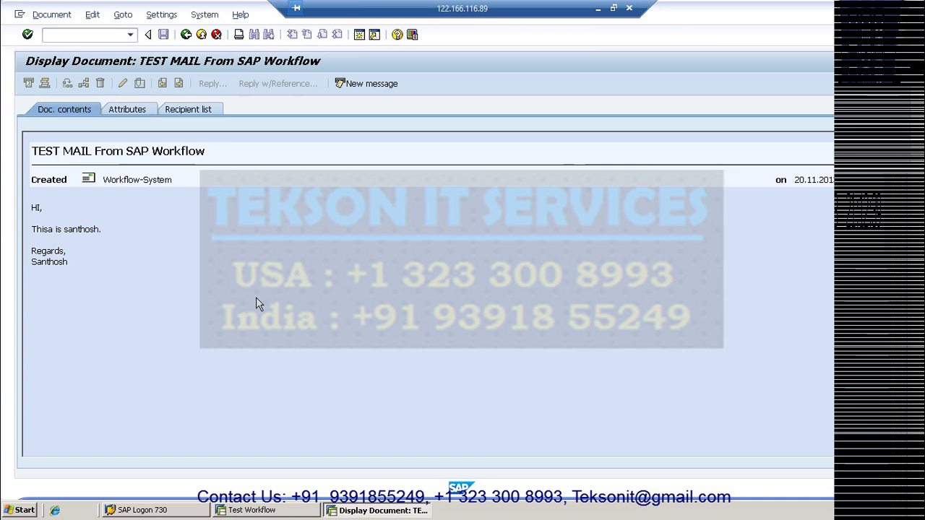
click(186, 35)
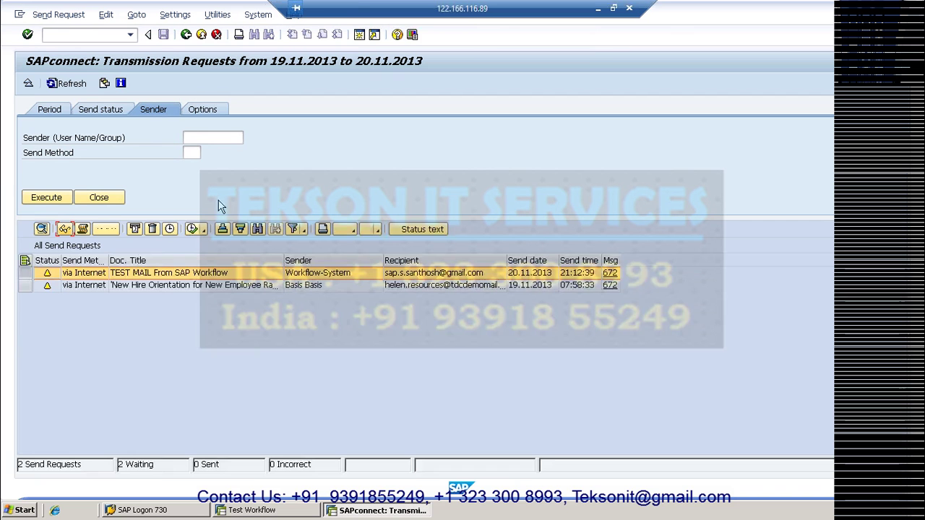
- Return to Test Workflow and open the Workflow Log showing the mail step with 'Mail sent'
click(186, 36)
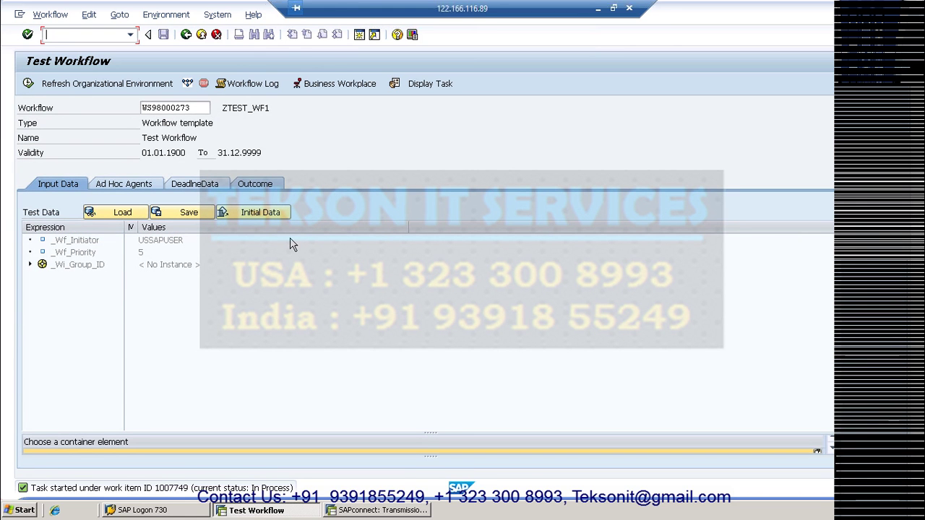
click(245, 87)
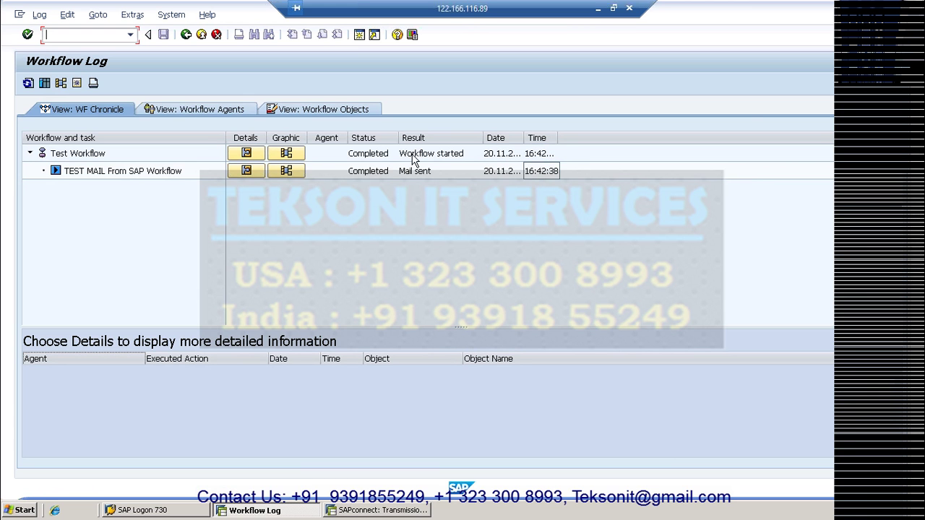
- Display the graphical workflow log from the mail step row, then go back to Test Workflow
click(286, 172)
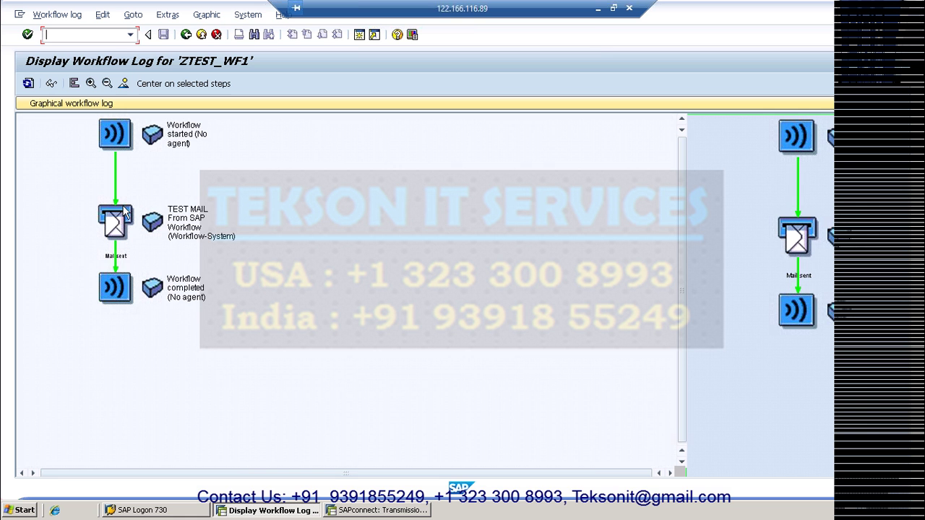
click(186, 35)
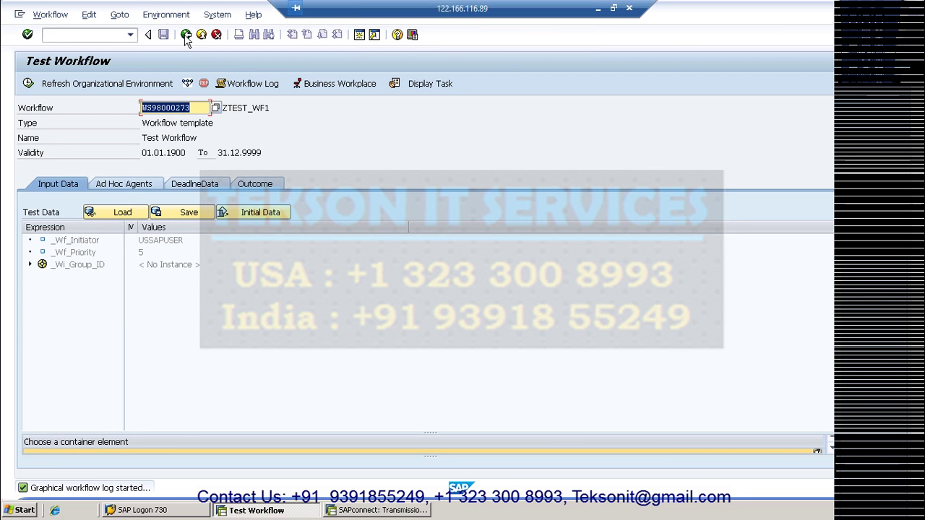
- Go back from Test Workflow to Workflow Builder - Change 'ZTEST_WF1'
click(185, 36)
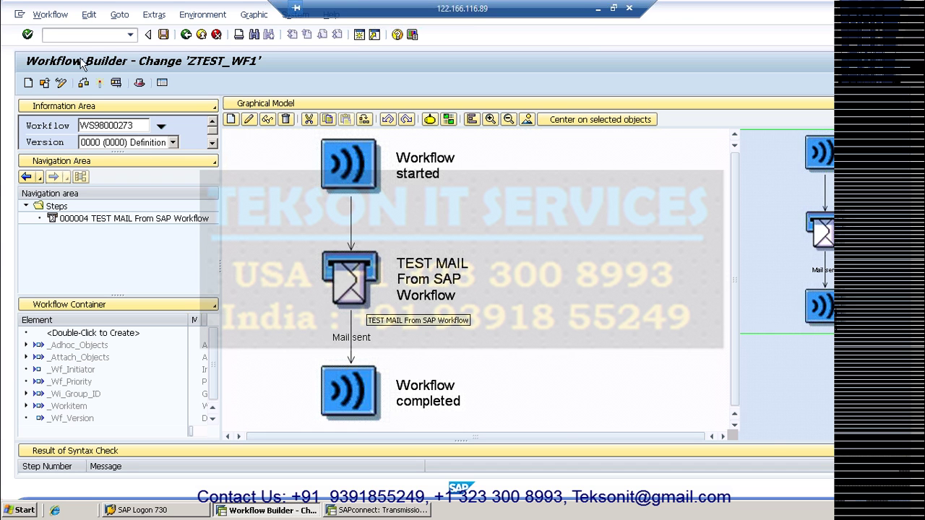
- Run /osost to list the outgoing send requests with TEST MAIL waiting
click(46, 35)
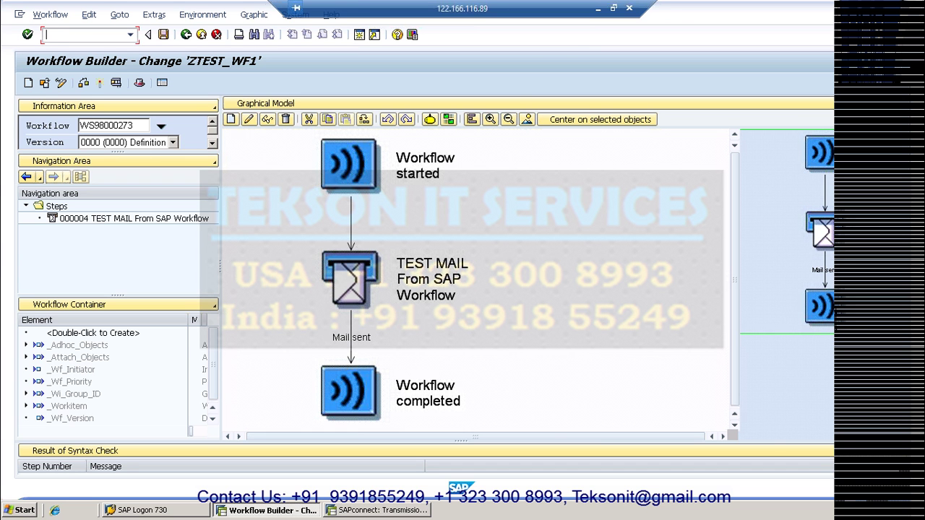
text(/osost)
key(Return)
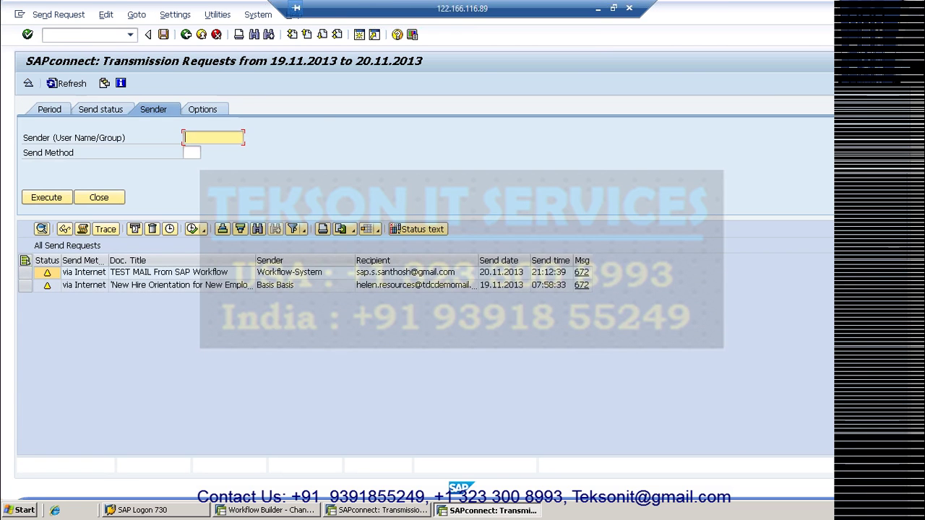
- Dismiss the browser security warning and start SAPconnect administration in a new session
click(560, 163)
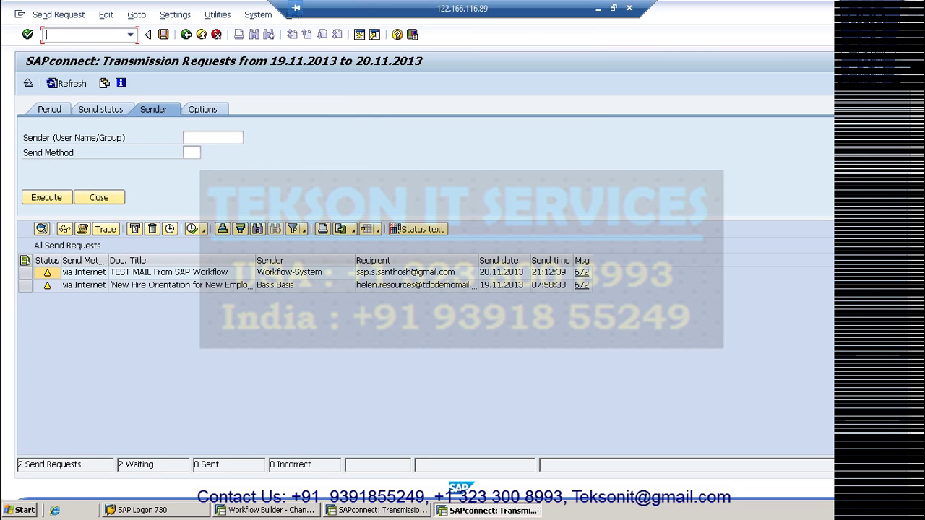
text(/o)
text(sost)
key(Return)
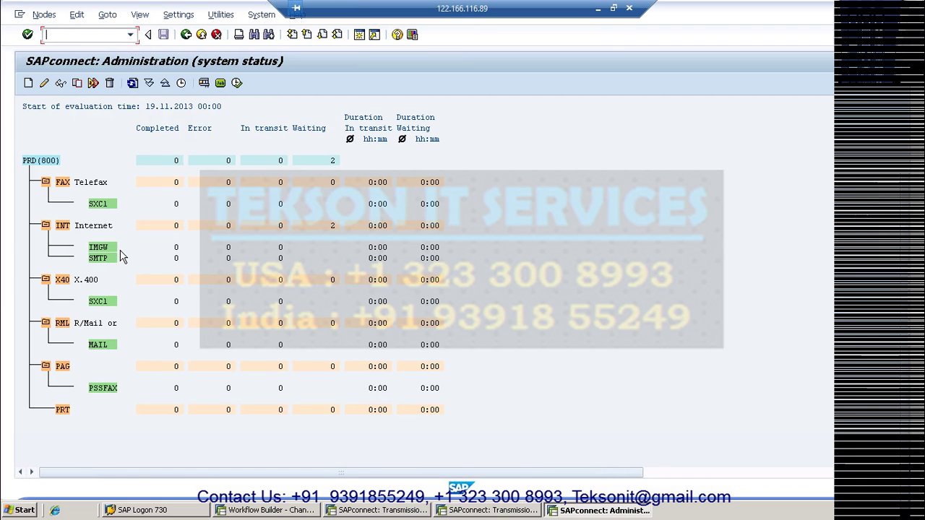
- Inspect the SMTP node's mail host mail.sap.corp and the MAIL node settings, closing both unchanged
click(97, 259)
double_click(97, 259)
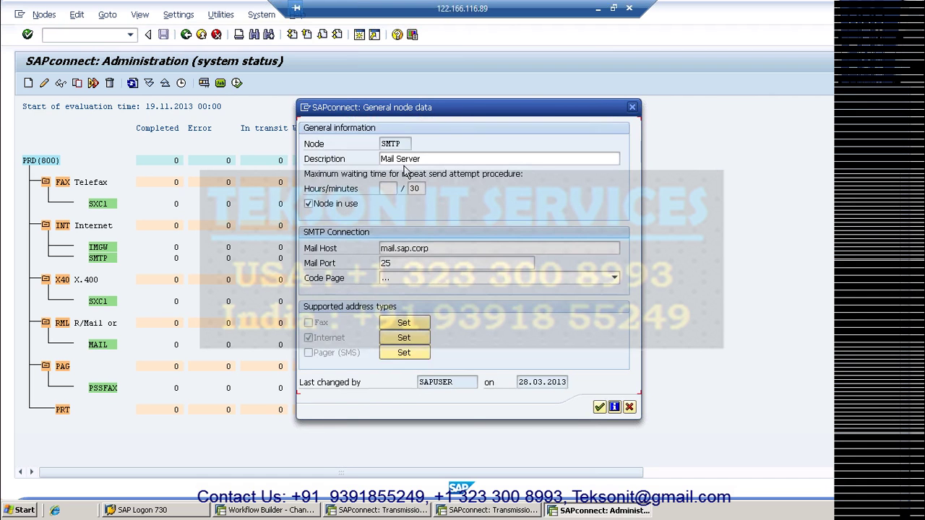
click(429, 248)
drag(429, 248, 377, 250)
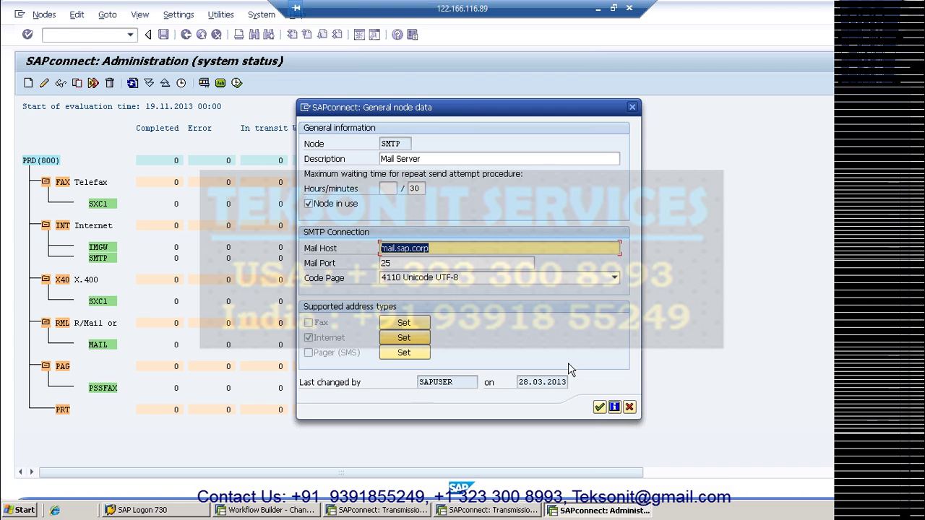
click(632, 109)
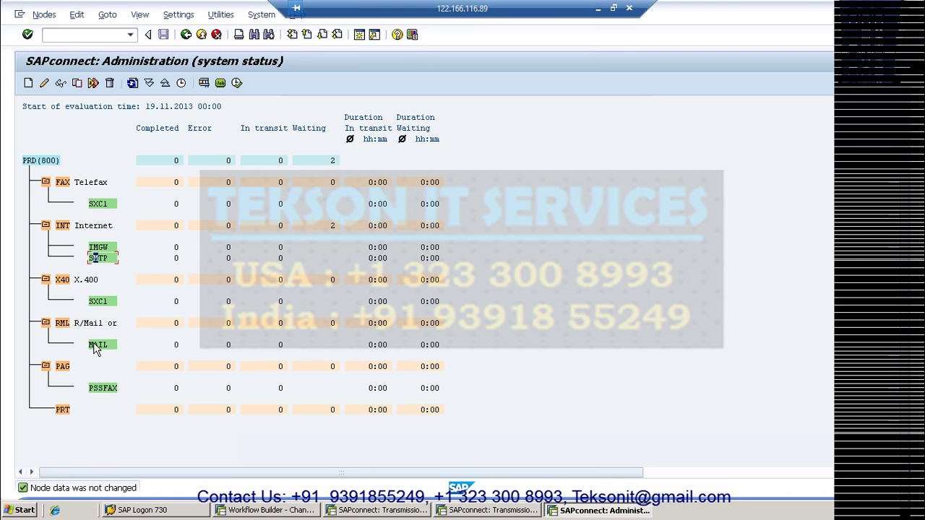
double_click(275, 285)
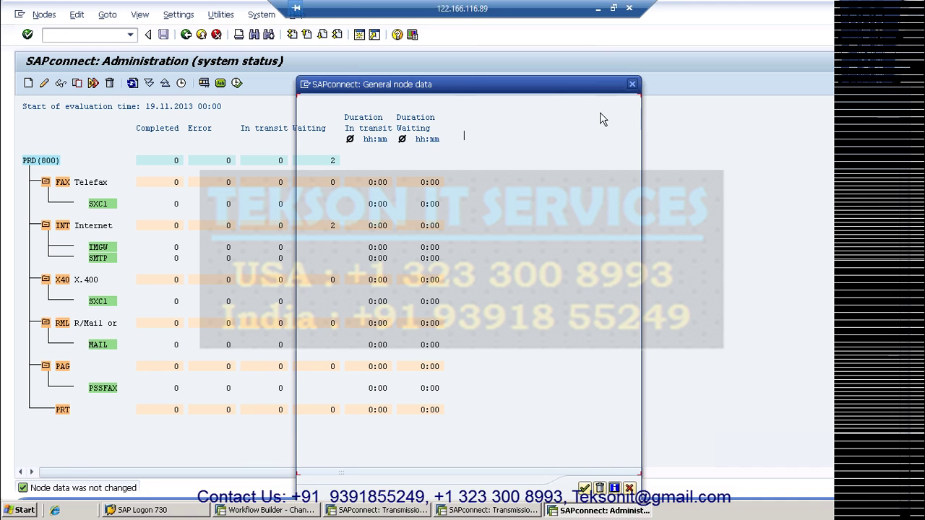
click(631, 86)
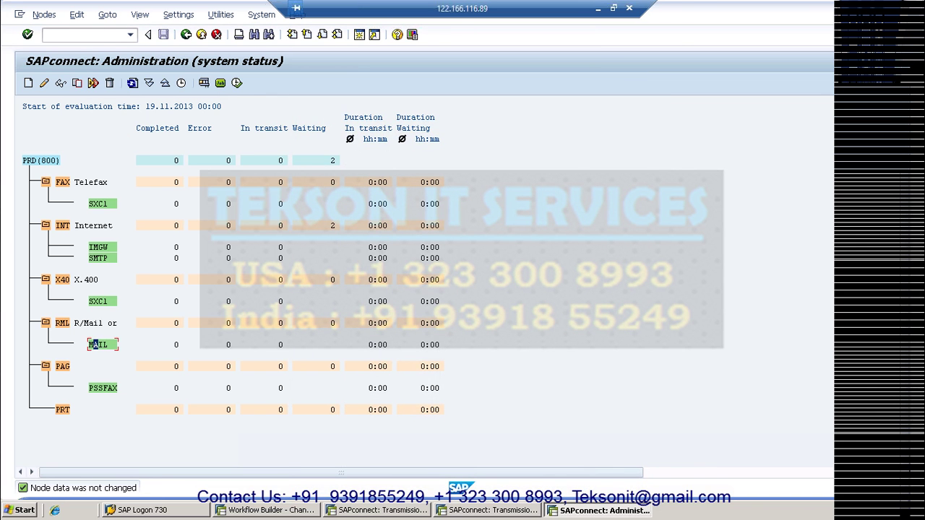
- Start automatic workflow customizing (SWU3) in a new session
click(47, 34)
text(/oswu)
key(Return)
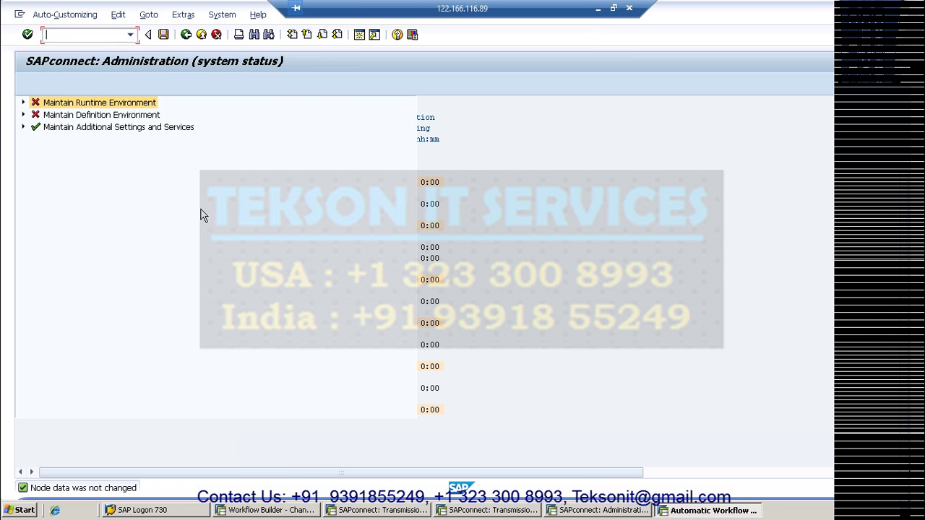
- Open Configure RFC Destination for WORKFLOW_LOCAL_800 under Maintain Runtime Environment, then cancel unchanged
click(24, 103)
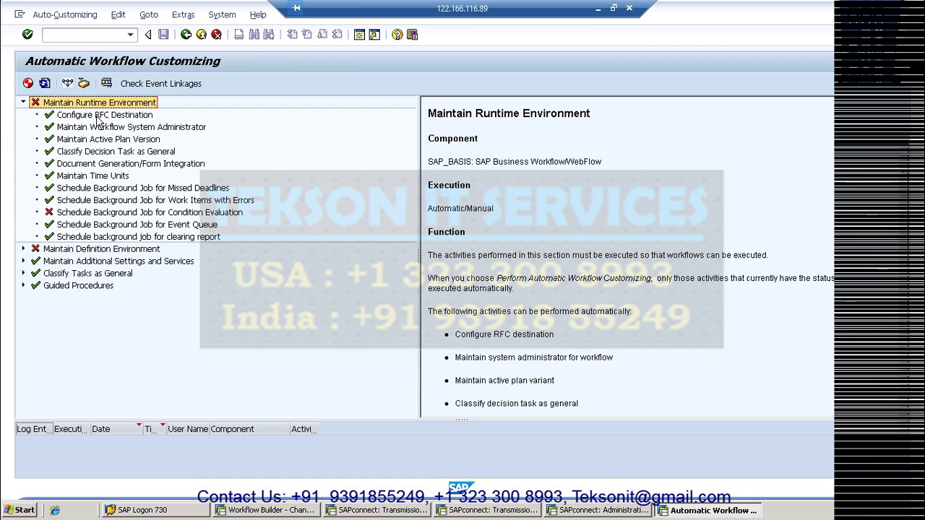
click(98, 116)
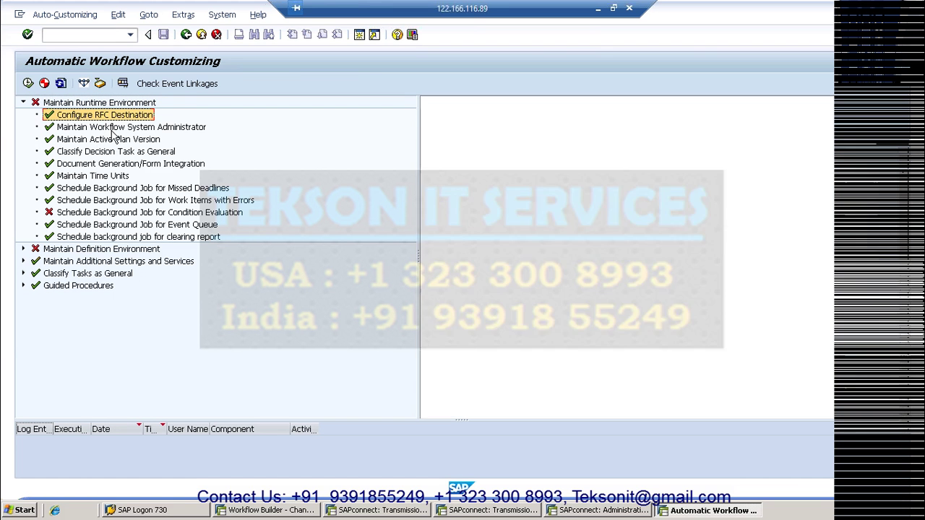
click(27, 83)
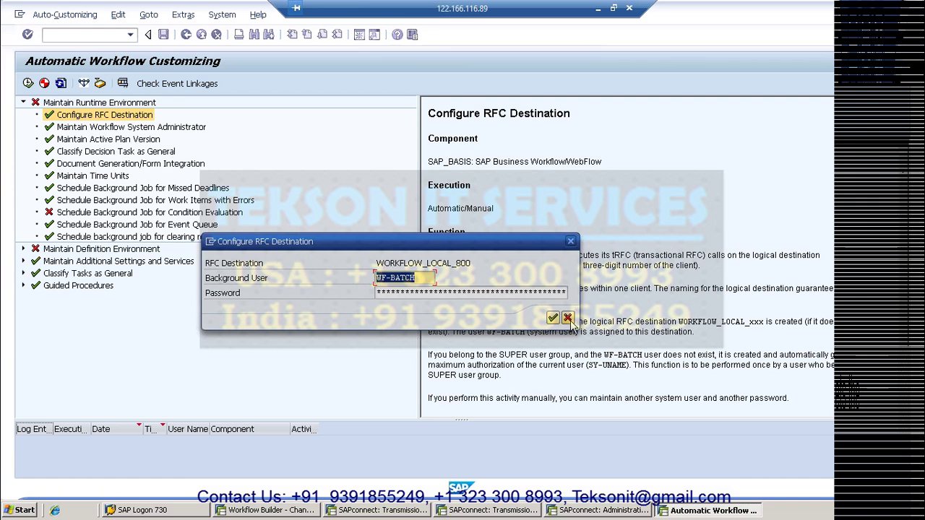
click(568, 319)
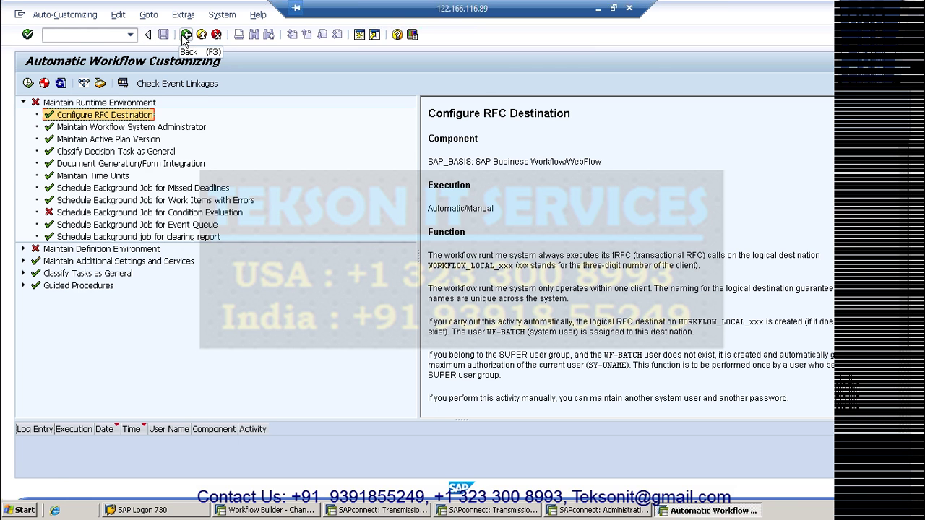
- Leave SWU3 workflow customizing and SCOT administration, then close the extra SAP session
click(185, 38)
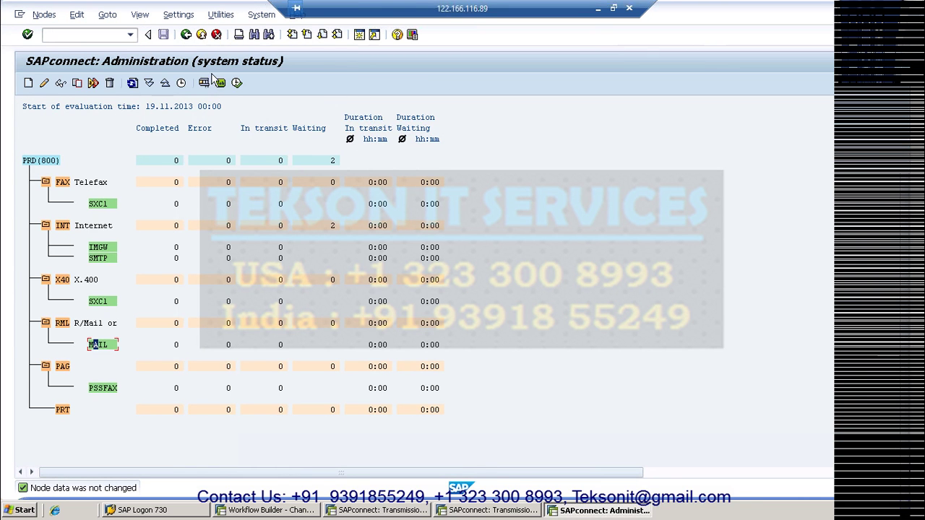
click(201, 35)
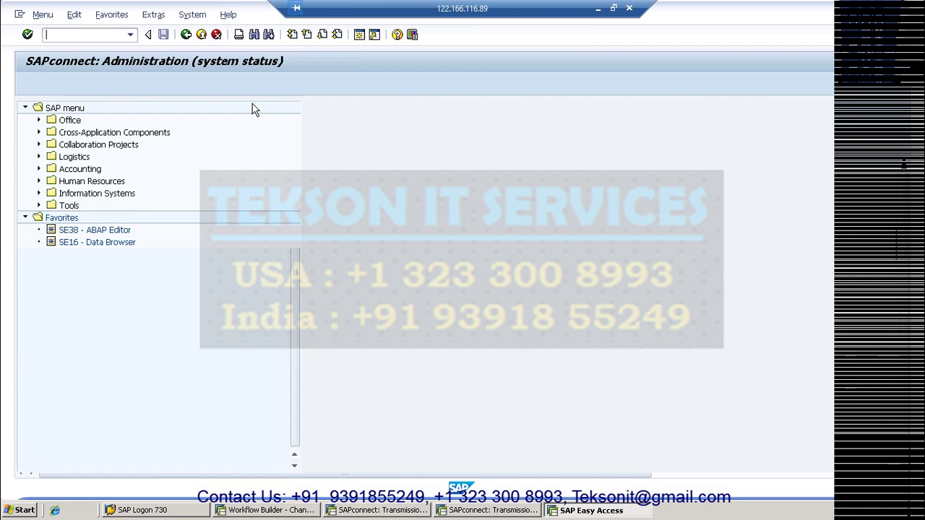
click(215, 36)
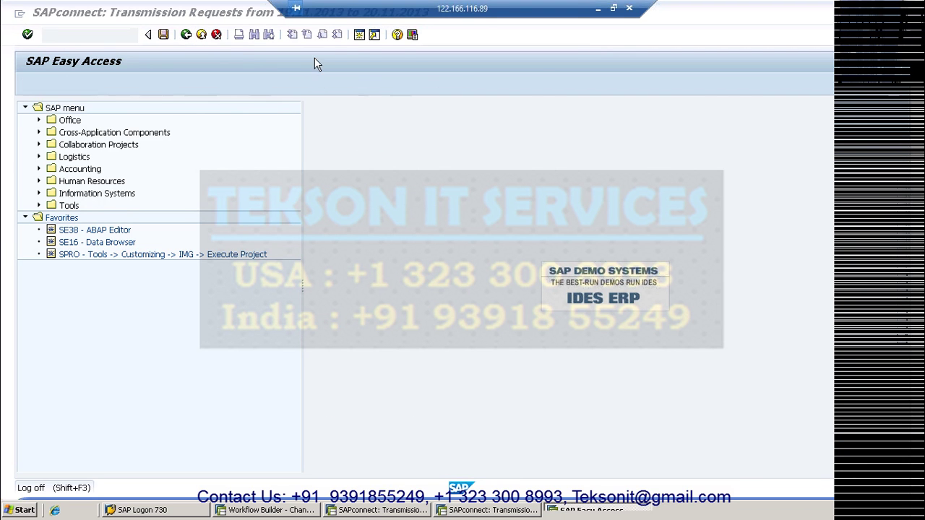
- Minimize the remote desktop and show slide 2, 'Workflow Topics', of the Workflow Demo presentation
click(600, 11)
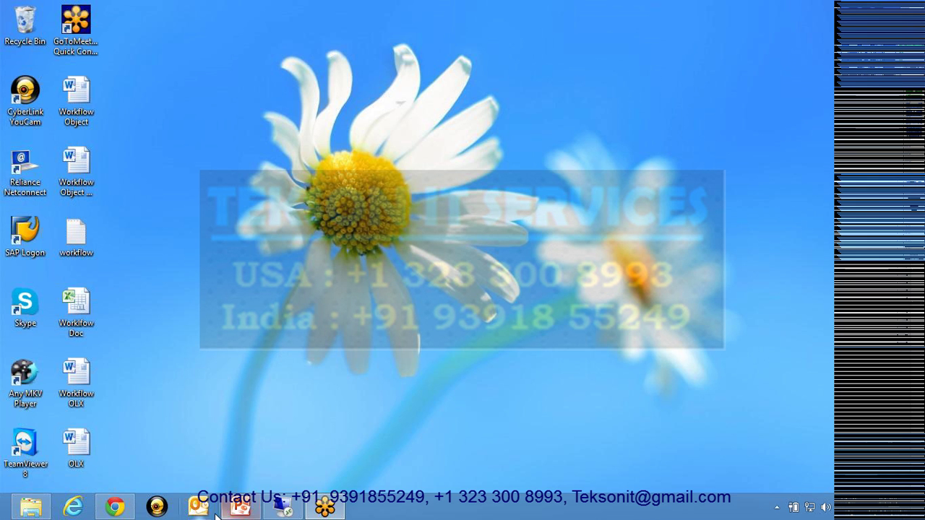
click(239, 510)
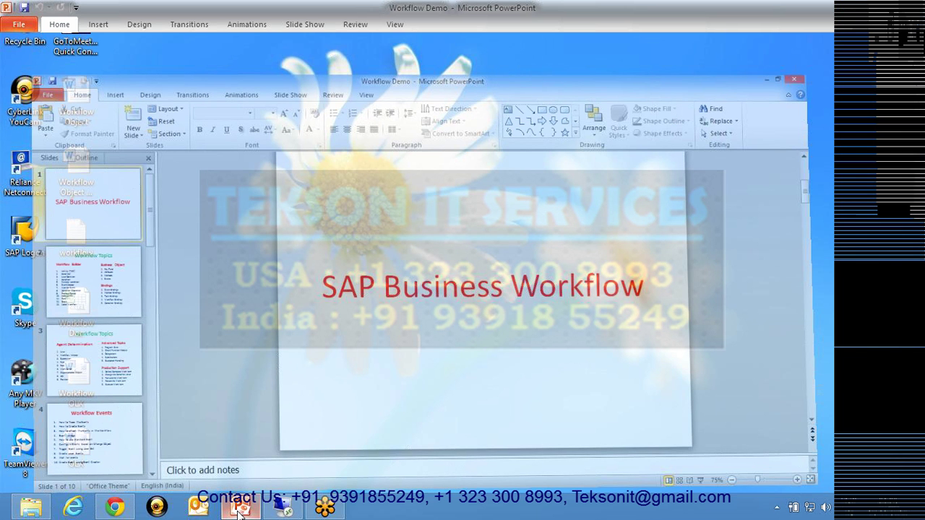
click(66, 234)
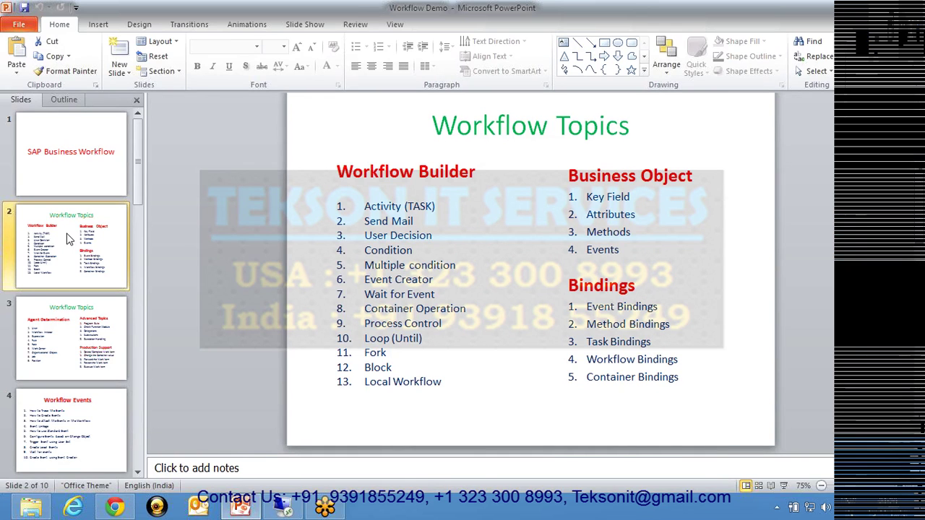